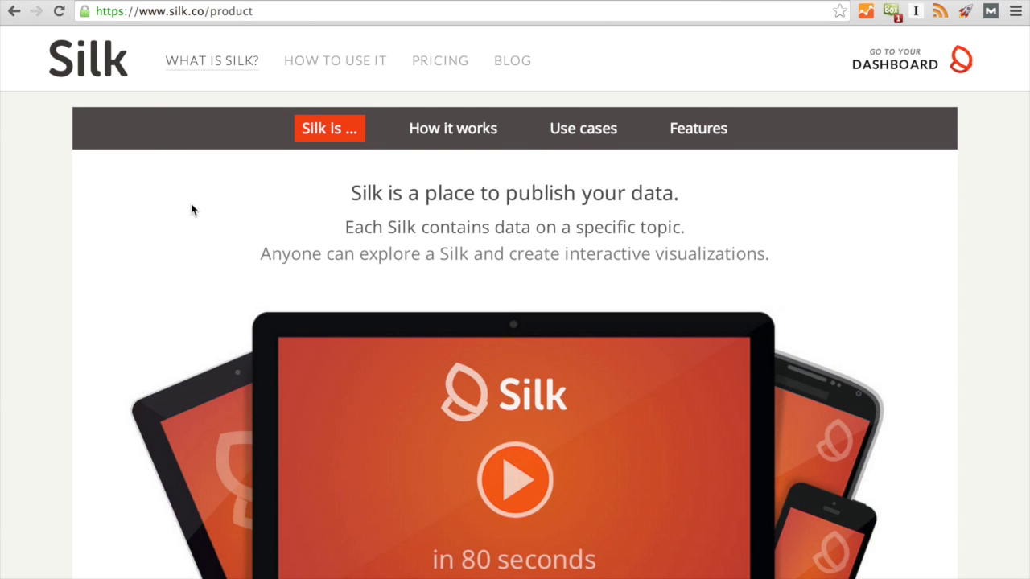
Browse the Silk product page, then view the Pricing page comparing Silk Public and Silk for Teams.
{"action": "scroll", "coordinate": [191, 210], "scroll_direction": "down", "scroll_amount": 4}
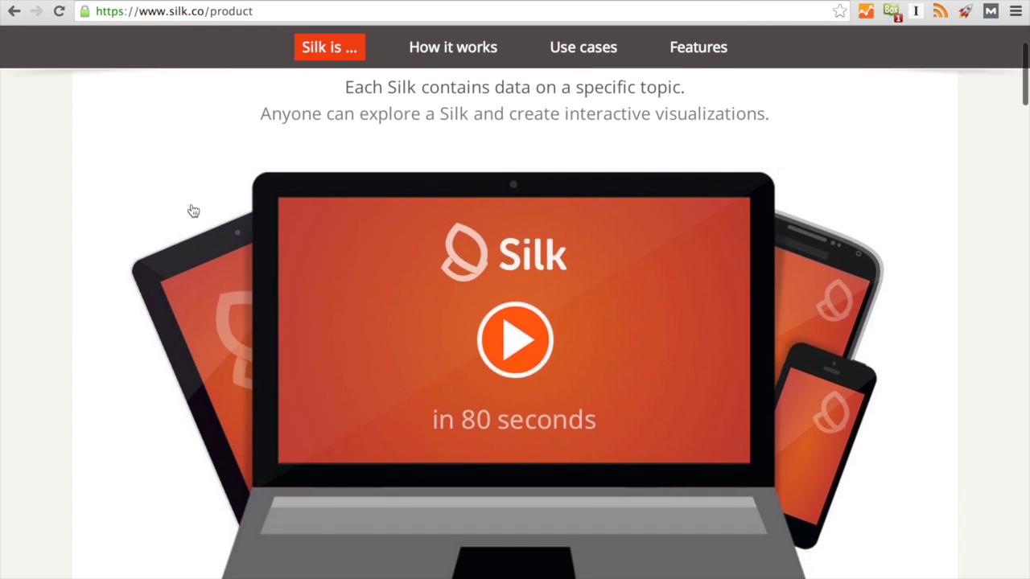
{"action": "scroll", "coordinate": [191, 209], "scroll_direction": "down", "scroll_amount": 2}
{"action": "scroll", "coordinate": [192, 209], "scroll_direction": "down", "scroll_amount": 3}
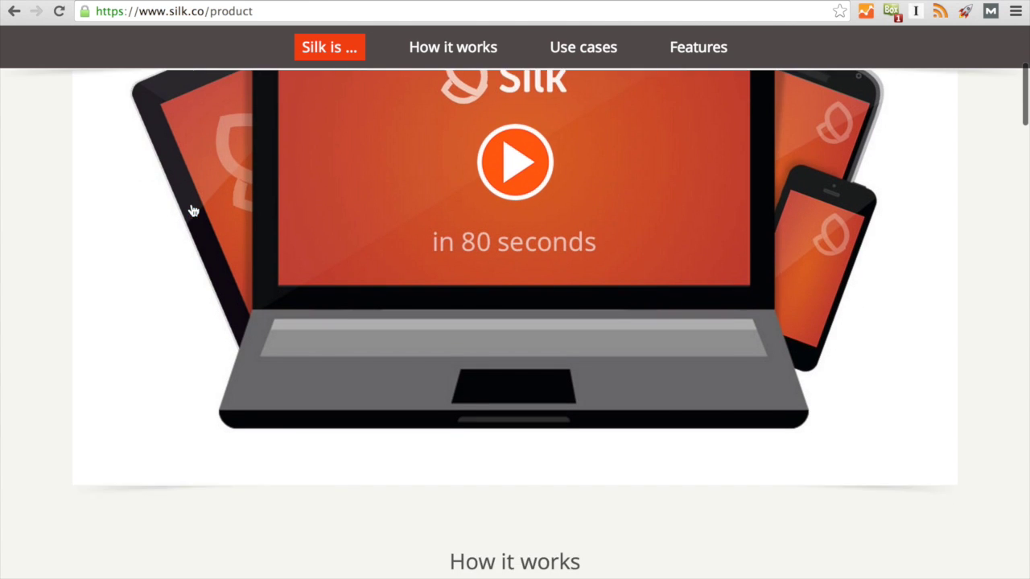
{"action": "scroll", "coordinate": [193, 211], "scroll_direction": "down", "scroll_amount": 3}
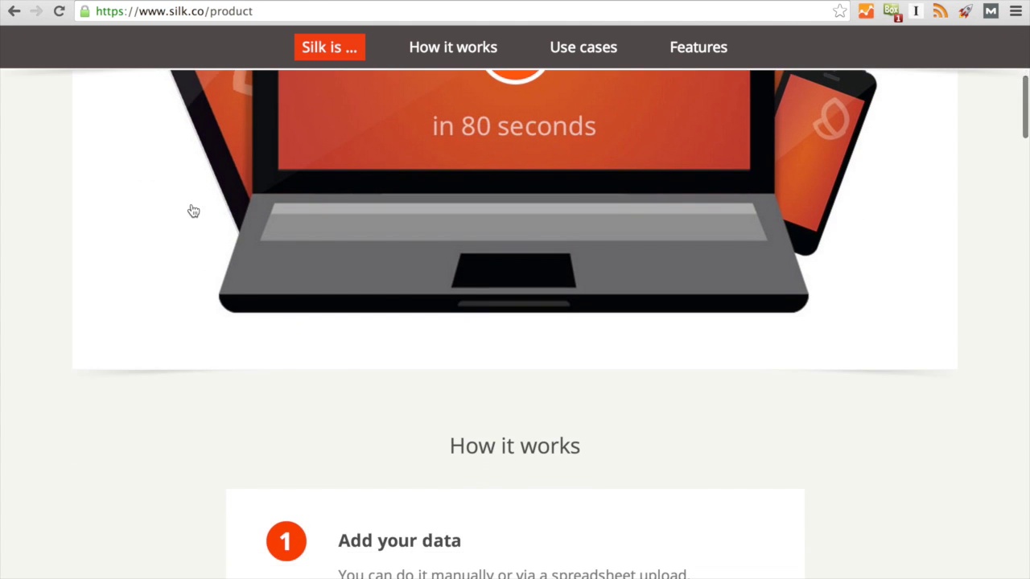
{"action": "scroll", "coordinate": [193, 210], "scroll_direction": "down", "scroll_amount": 3}
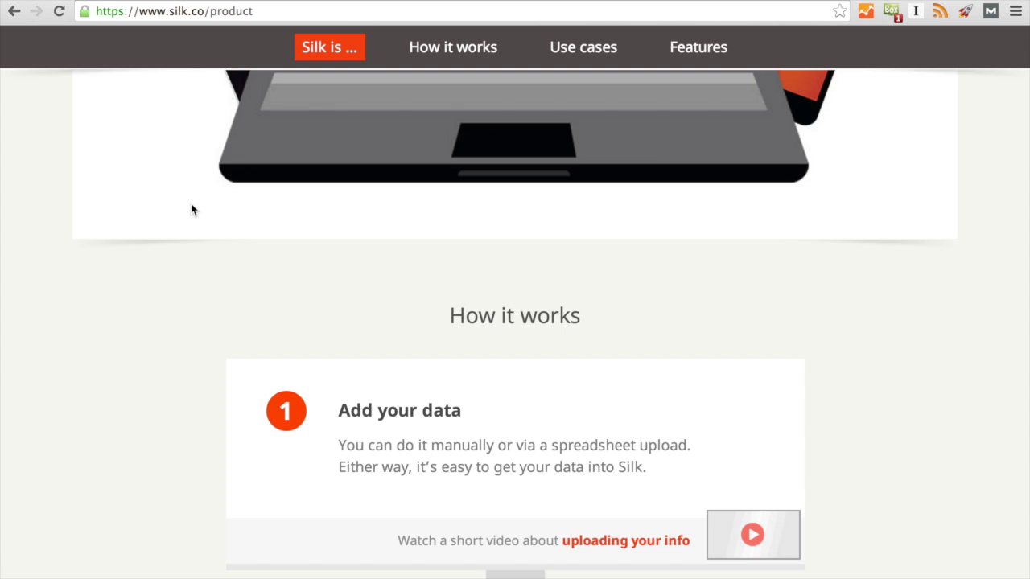
{"action": "scroll", "coordinate": [192, 210], "scroll_direction": "down", "scroll_amount": 1}
{"action": "scroll", "coordinate": [190, 209], "scroll_direction": "up", "scroll_amount": 10}
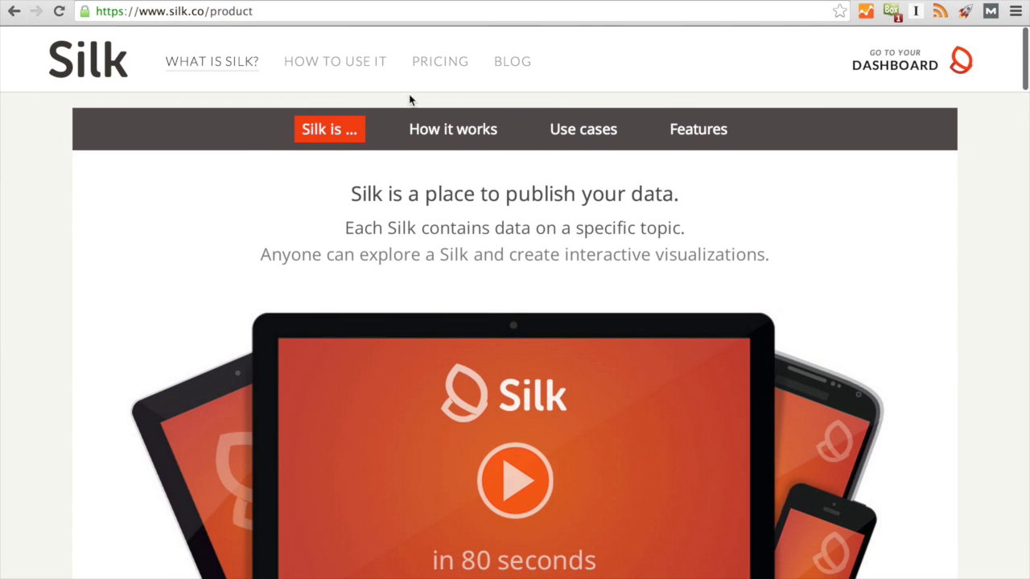
{"action": "left_click", "coordinate": [424, 62]}
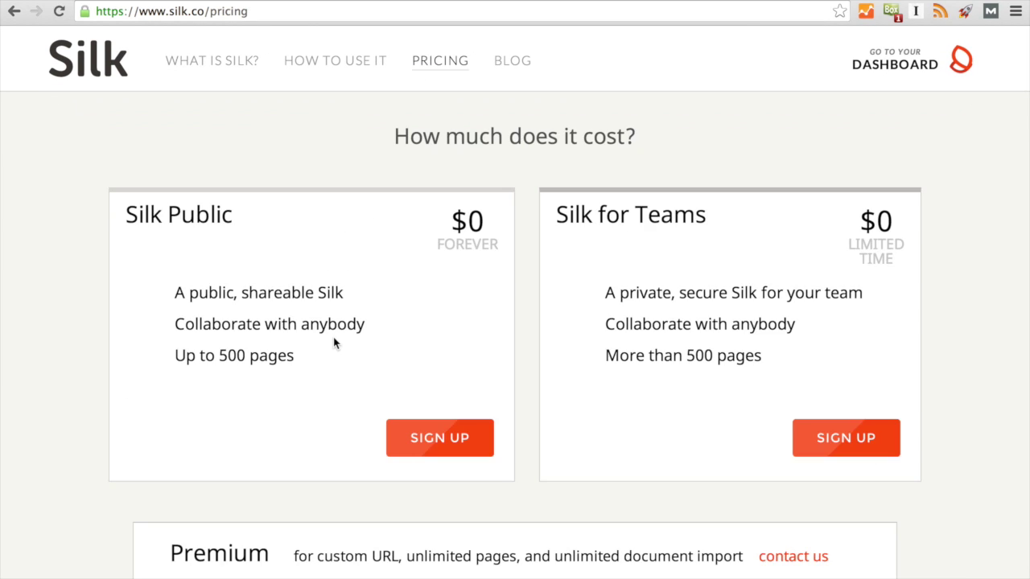
{"action": "scroll", "coordinate": [334, 344], "scroll_direction": "down", "scroll_amount": 5}
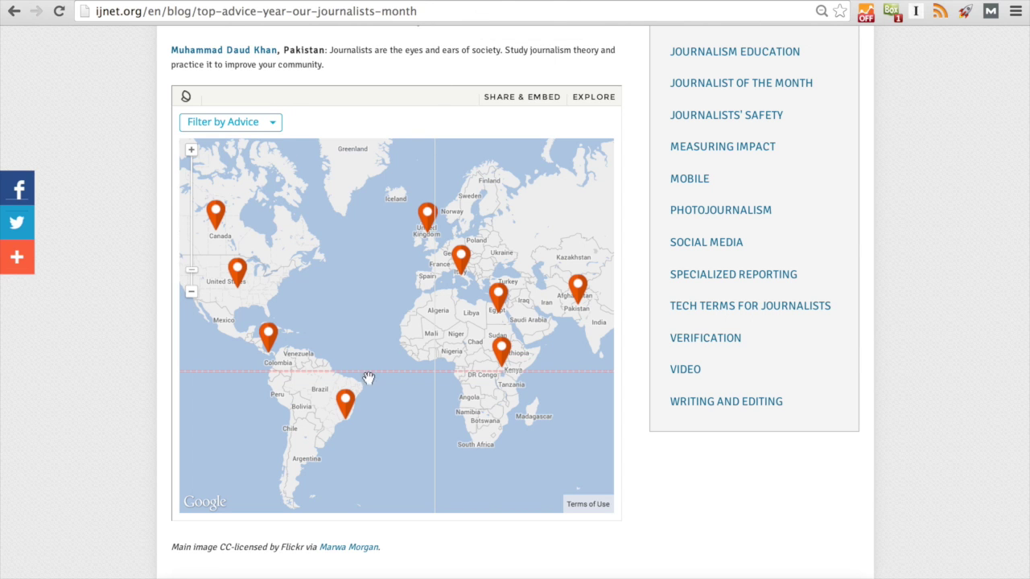
Highlight the first journalist's advice quote at the top of the IJNet article.
{"action": "scroll", "coordinate": [441, 251], "scroll_direction": "up", "scroll_amount": 8}
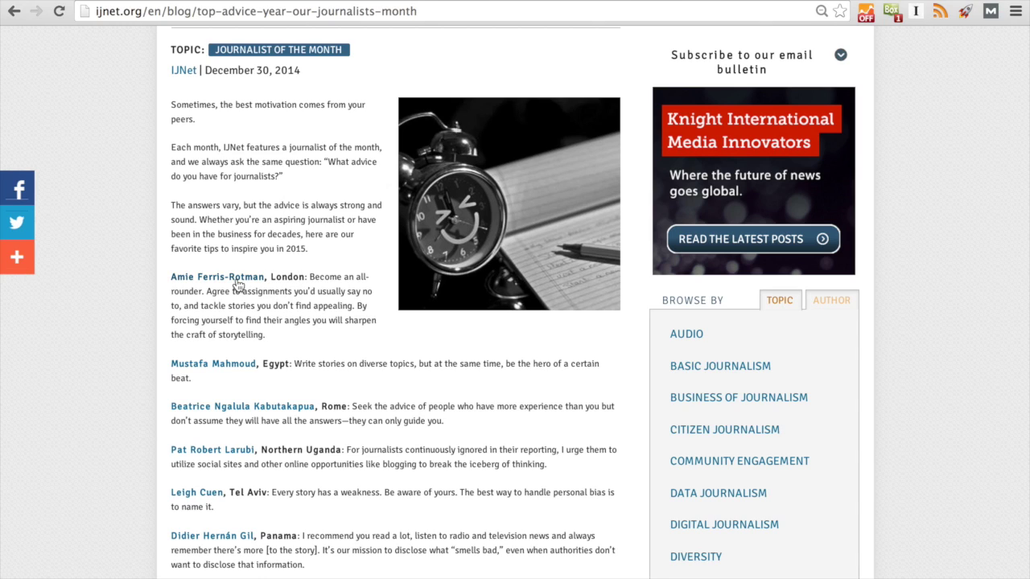
{"action": "left_click_drag", "start_coordinate": [306, 335], "coordinate": [309, 280]}
{"action": "scroll", "coordinate": [311, 346], "scroll_direction": "down", "scroll_amount": 2}
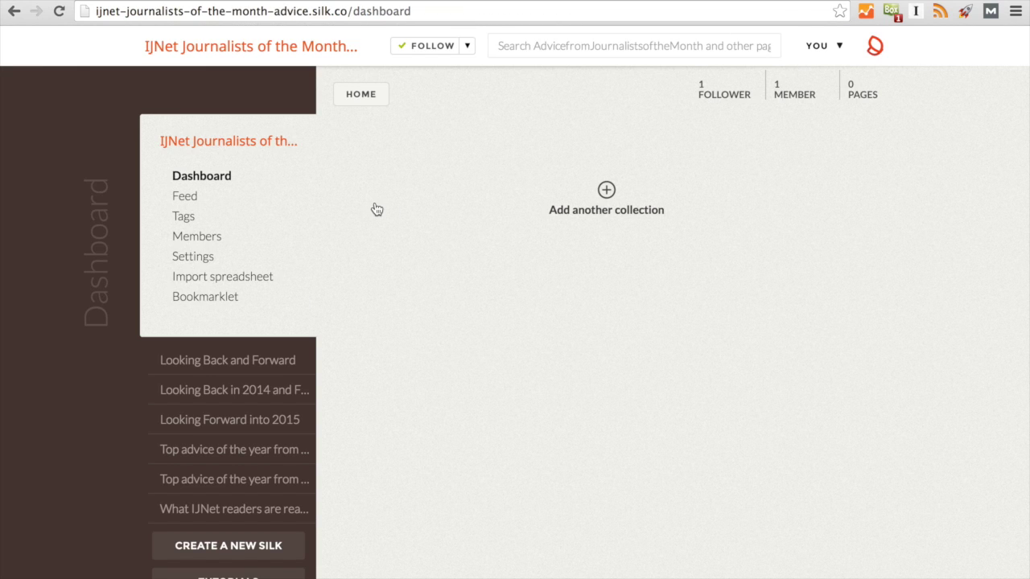
Create a new Silk titled 'Advice from IJNet's Journalists of the Month'.
{"action": "scroll", "coordinate": [375, 209], "scroll_direction": "down", "scroll_amount": 1}
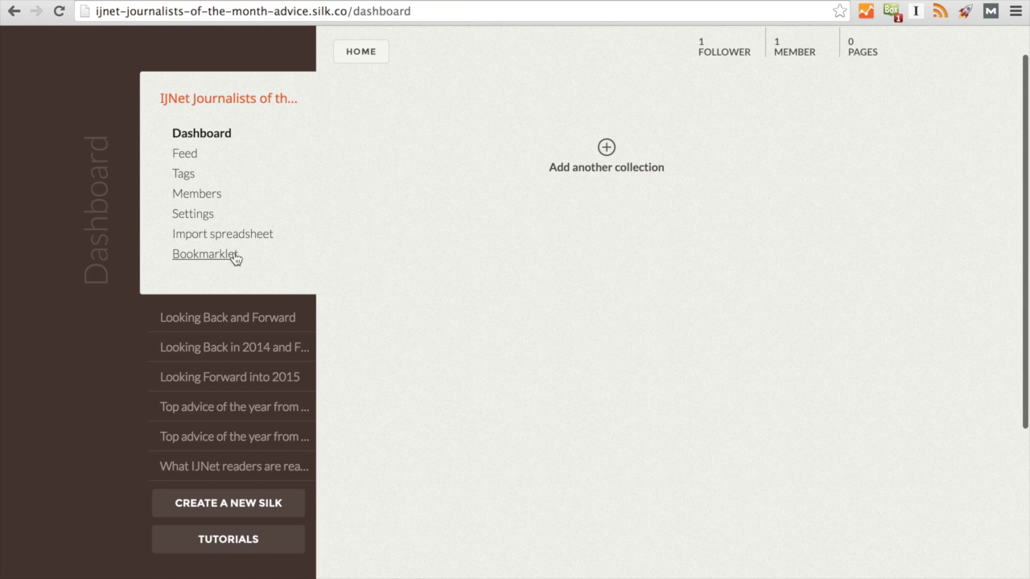
{"action": "scroll", "coordinate": [405, 342], "scroll_direction": "down", "scroll_amount": 1}
{"action": "scroll", "coordinate": [404, 346], "scroll_direction": "down", "scroll_amount": 1}
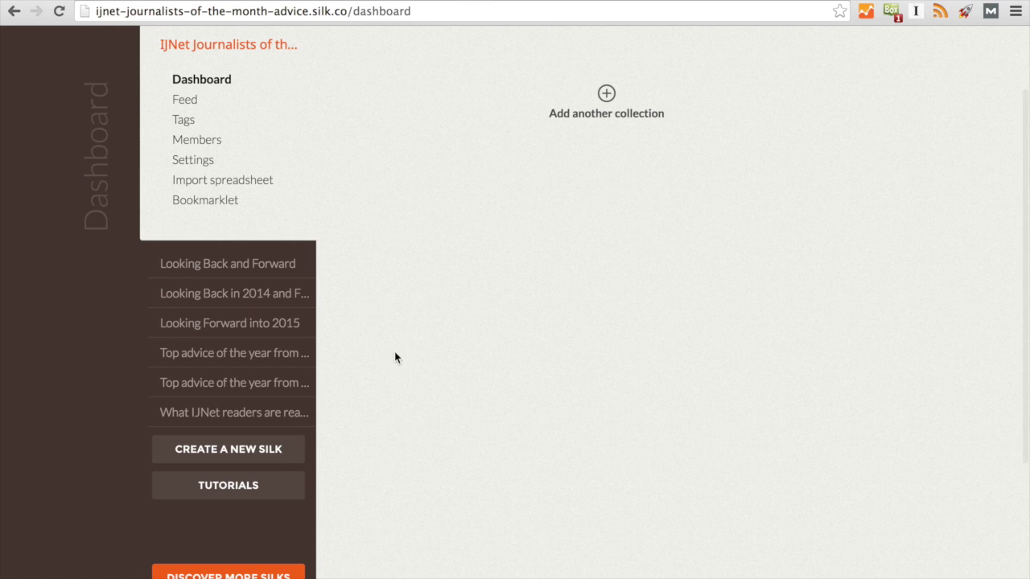
{"action": "left_click", "coordinate": [259, 458]}
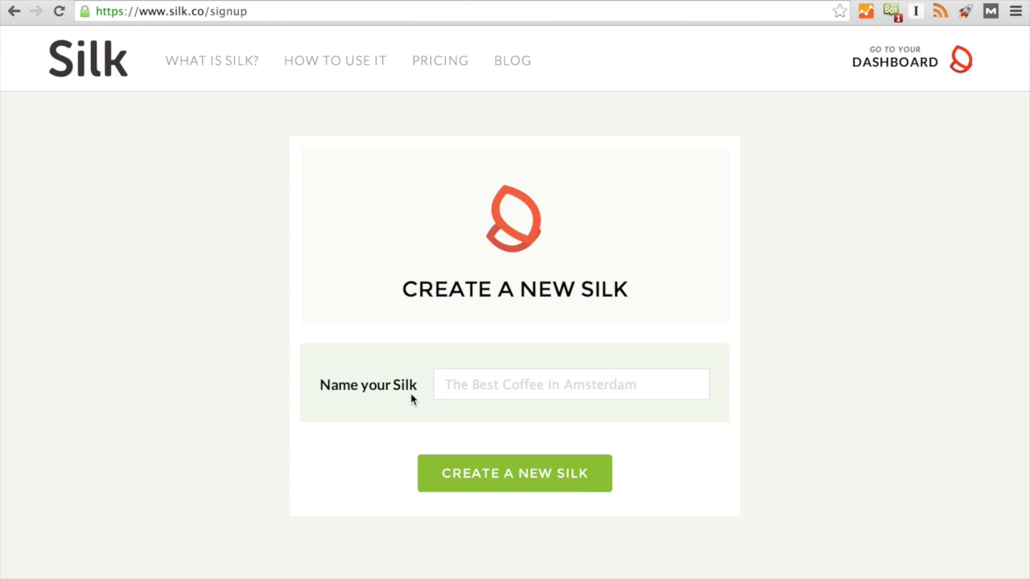
{"action": "left_click", "coordinate": [477, 392]}
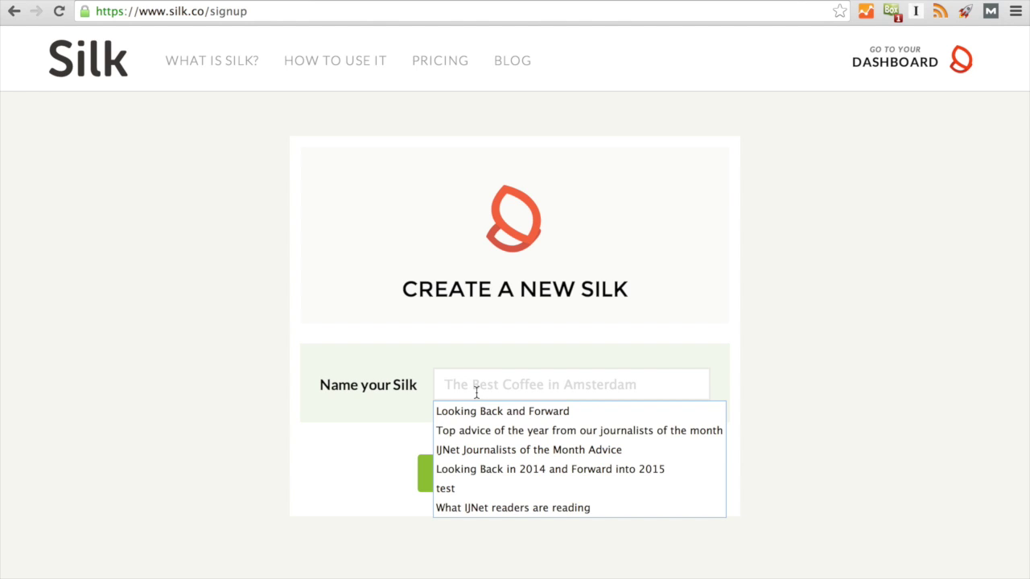
{"action": "left_click", "coordinate": [347, 327]}
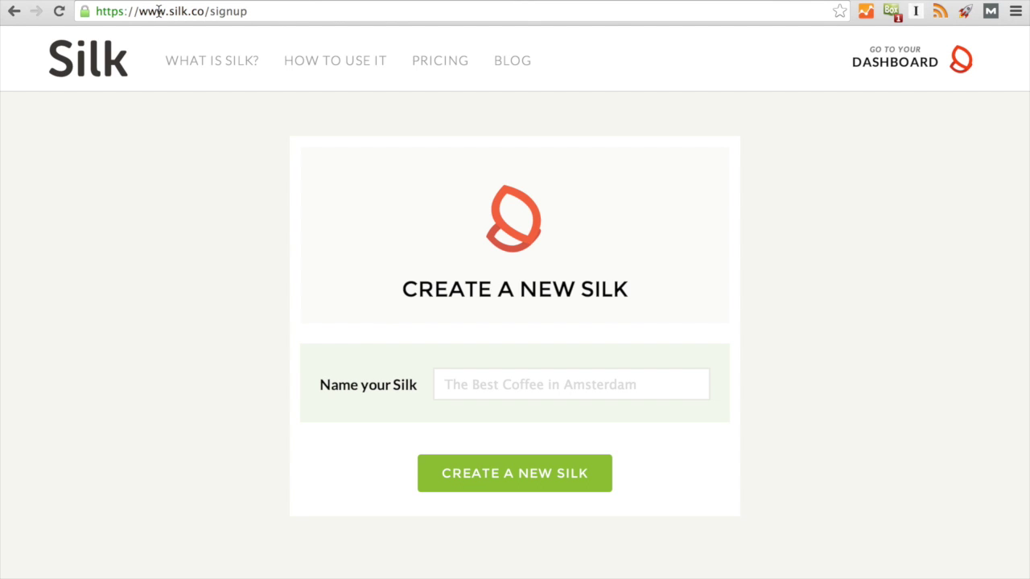
{"action": "left_click", "coordinate": [516, 392]}
{"action": "type", "text": "Advic"}
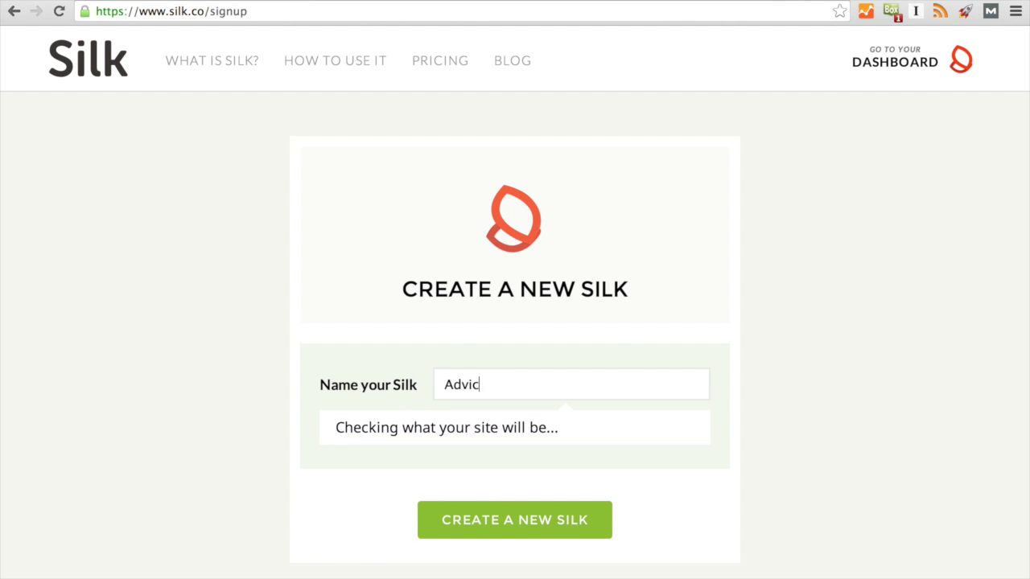
{"action": "type", "text": "e from IJnet'"}
{"action": "type", "text": "Net's Jo"}
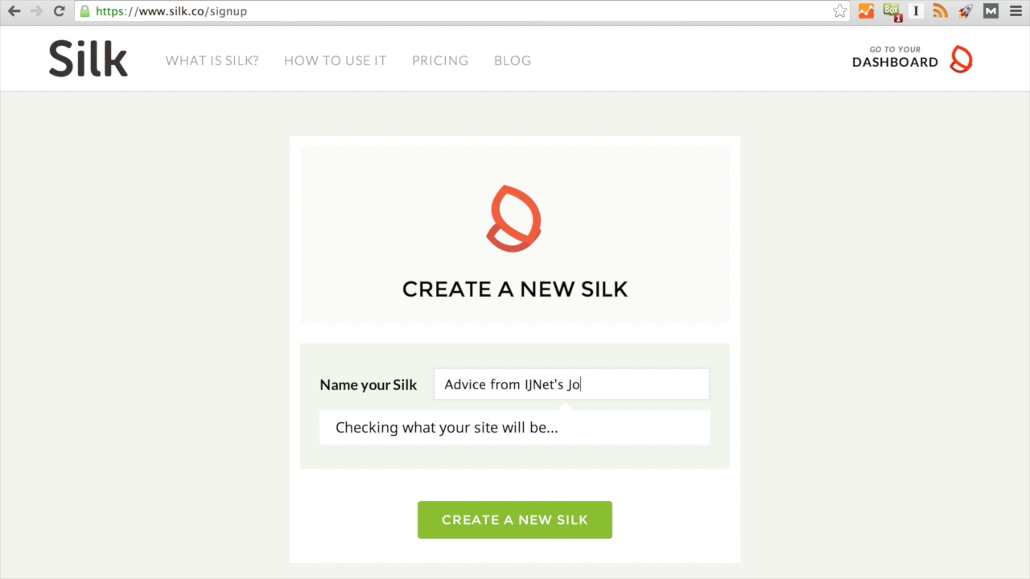
{"action": "type", "text": "urnalists of the Month"}
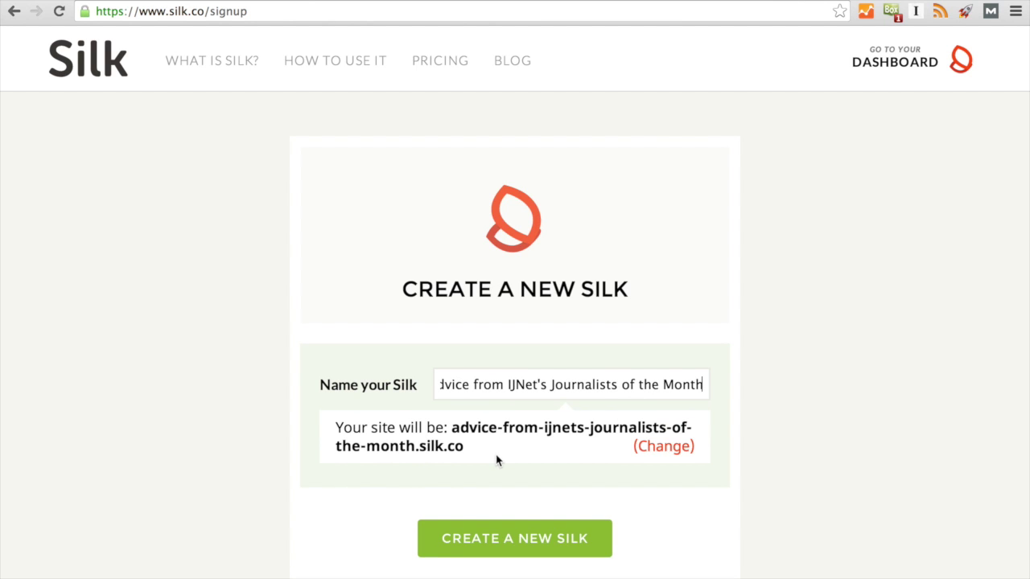
{"action": "scroll", "coordinate": [496, 457], "scroll_direction": "down", "scroll_amount": 1}
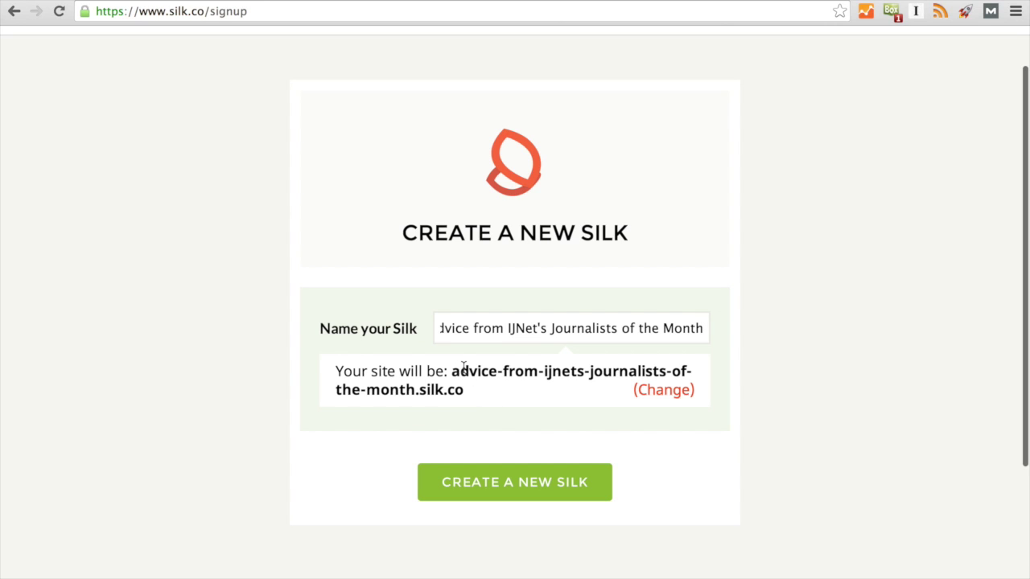
{"action": "left_click", "coordinate": [506, 484]}
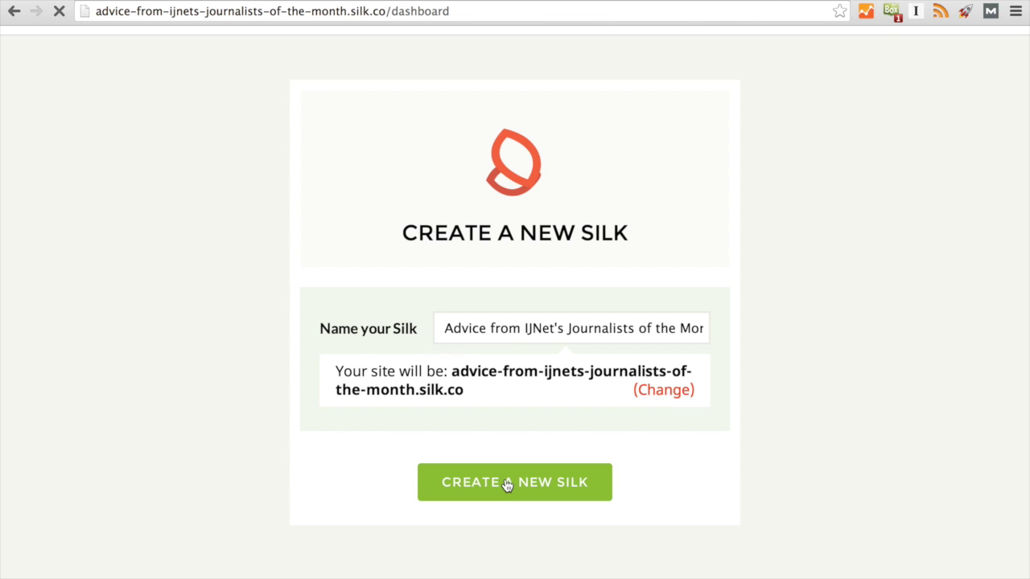
Go from the Import a spreadsheet option to the 'Advice from Journalists of the Month' Google Sheet.
{"action": "scroll", "coordinate": [506, 482], "scroll_direction": "down", "scroll_amount": 3}
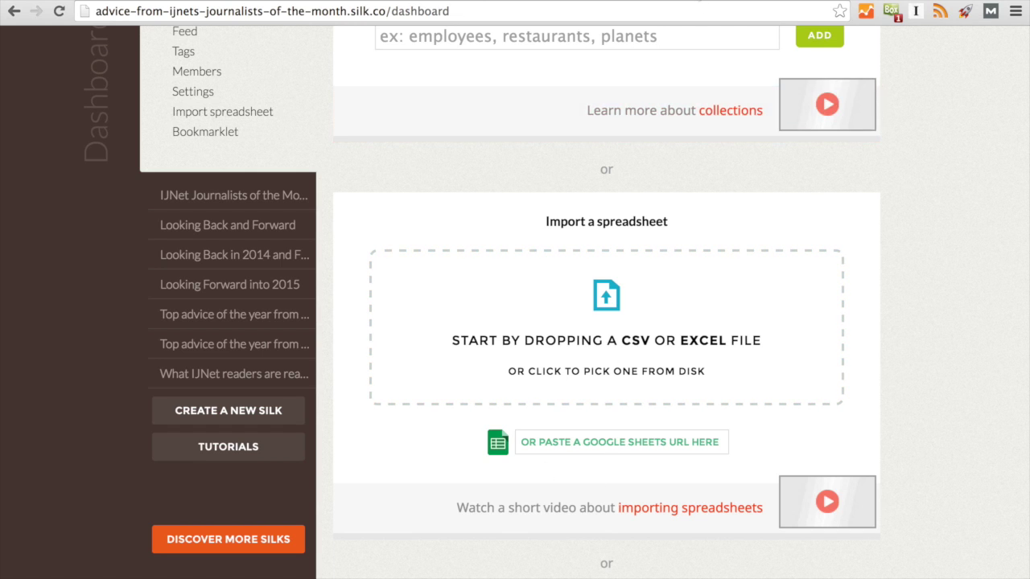
{"action": "key", "text": "ctrl+Tab"}
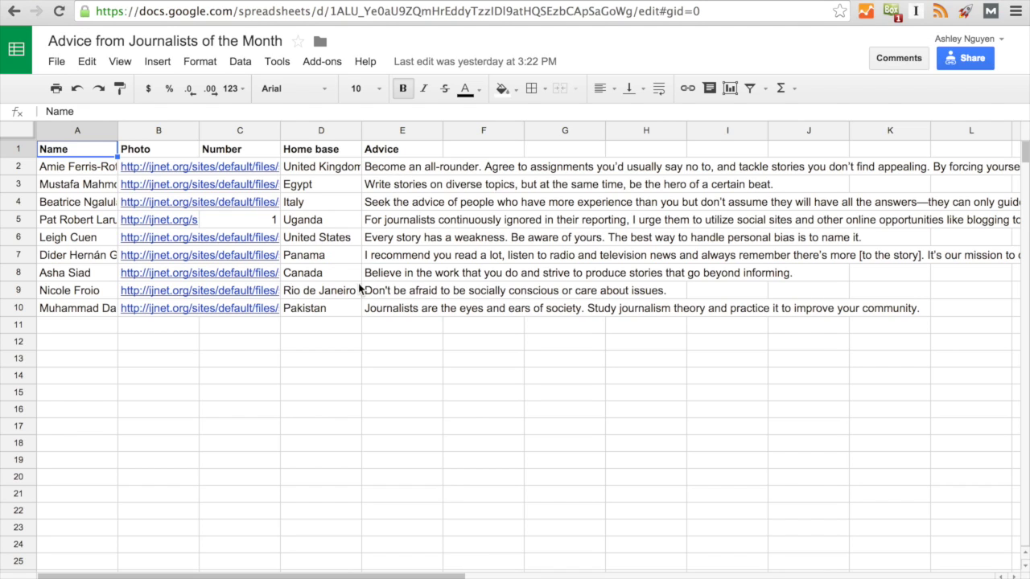
Enter 3 in cell C4 of the Number column.
{"action": "left_click_drag", "start_coordinate": [250, 153], "coordinate": [239, 308]}
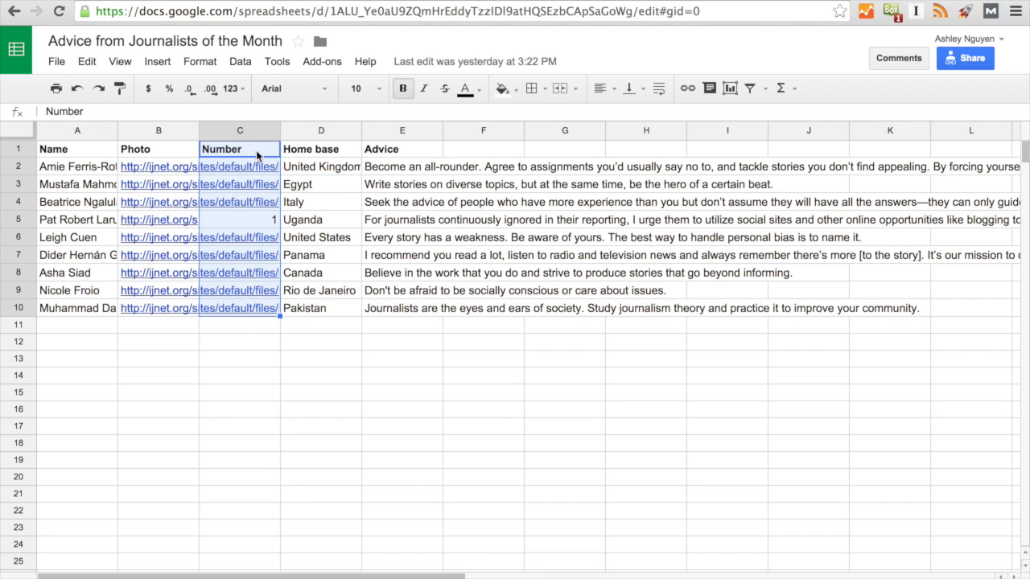
{"action": "left_click", "coordinate": [219, 375]}
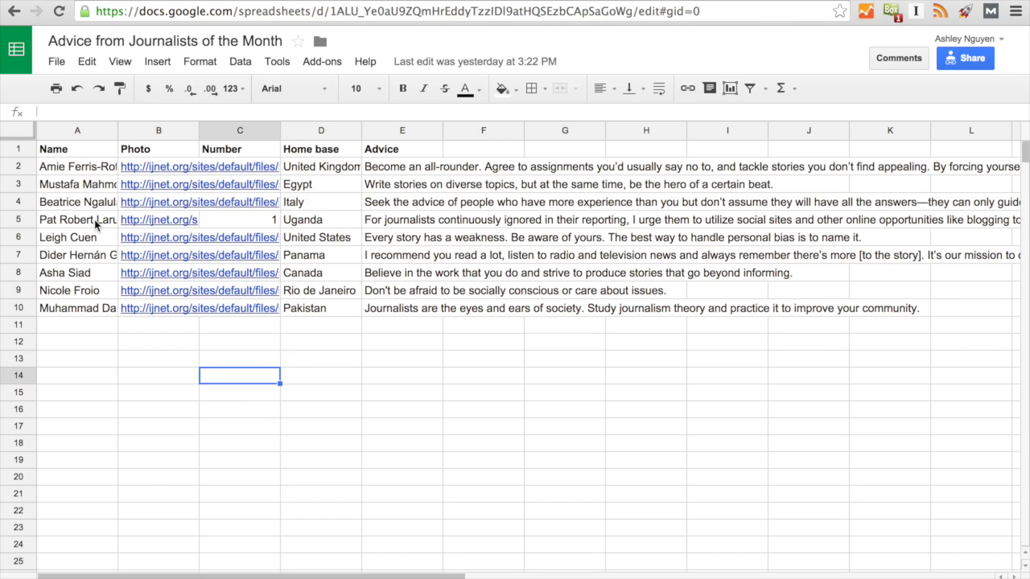
{"action": "double_click", "coordinate": [267, 202]}
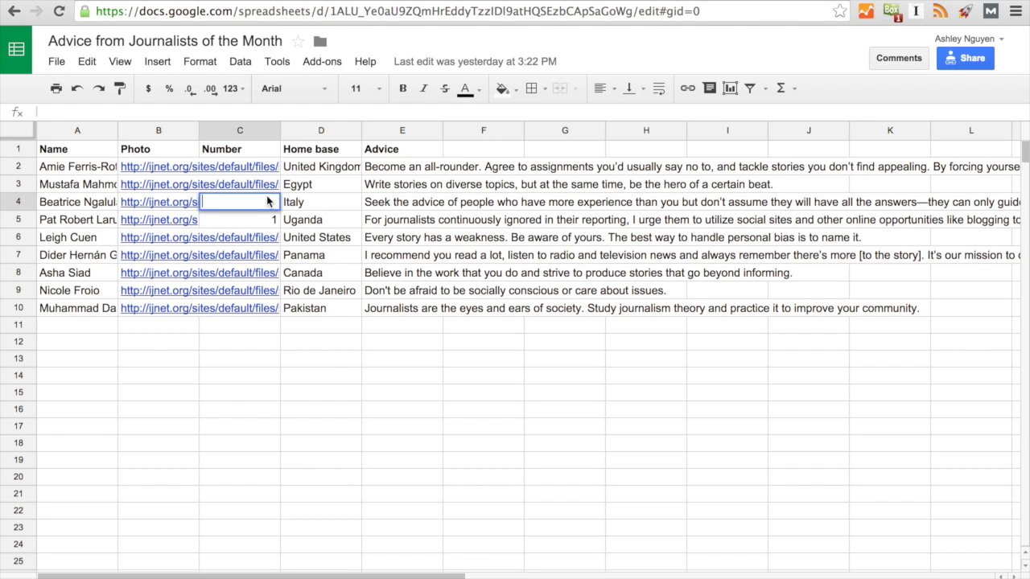
{"action": "type", "text": "3"}
{"action": "left_click", "coordinate": [269, 344]}
Clear the Number column C1:C10 and select the sheet's shareable link in the Share dialog.
{"action": "left_click_drag", "start_coordinate": [229, 151], "coordinate": [227, 314]}
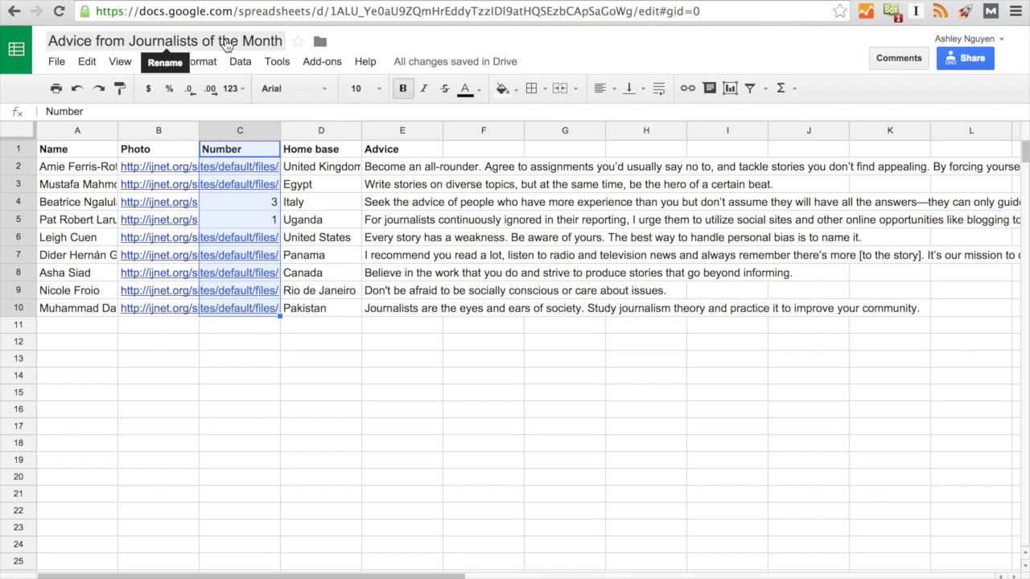
{"action": "key", "text": "Delete"}
{"action": "left_click", "coordinate": [343, 396]}
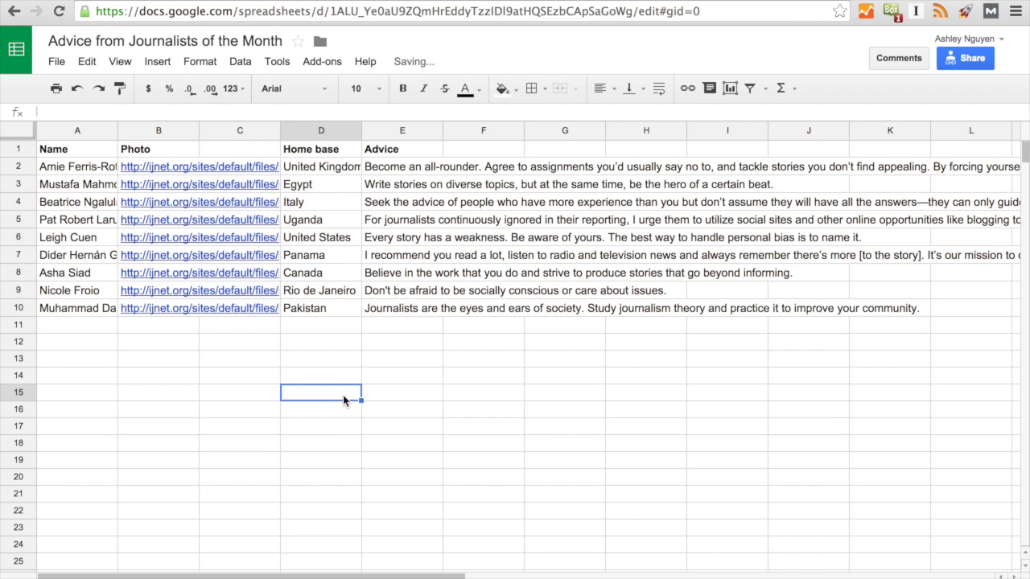
{"action": "left_click", "coordinate": [963, 62]}
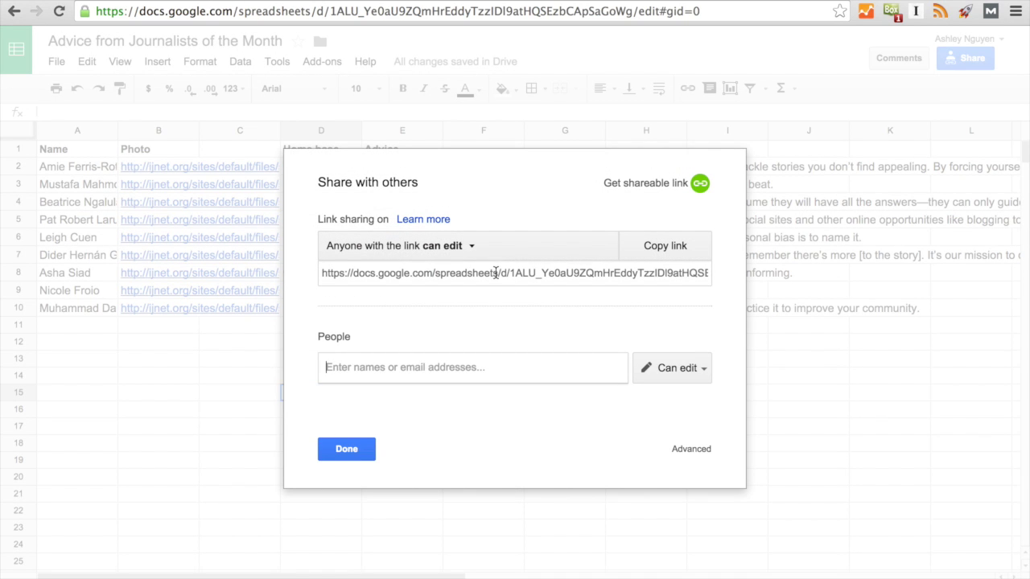
{"action": "left_click", "coordinate": [495, 272]}
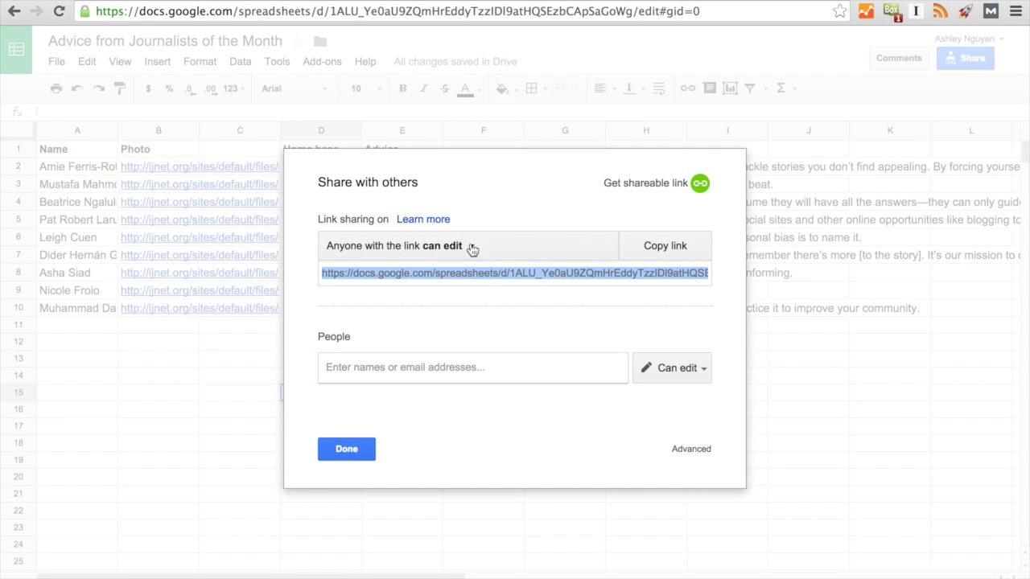
Paste the Google Sheets link into Silk's import to preview the 9 journalist pages.
{"action": "key", "text": "ctrl+Tab"}
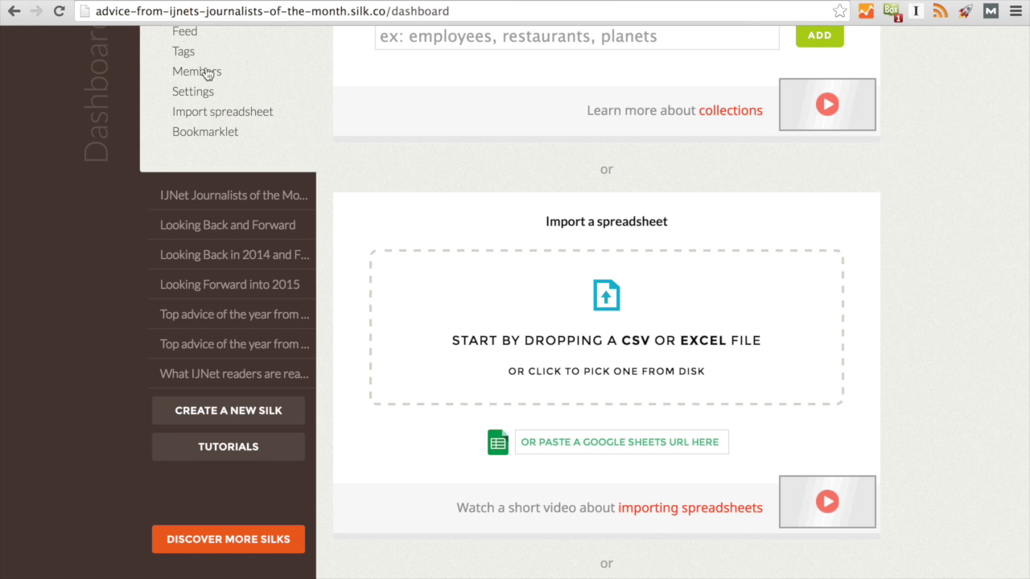
{"action": "left_click", "coordinate": [597, 440]}
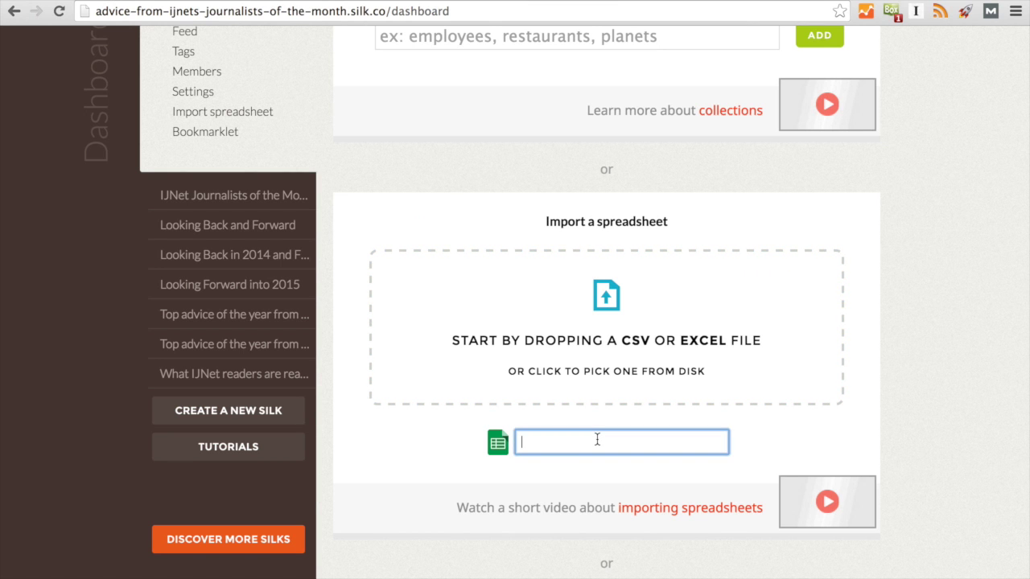
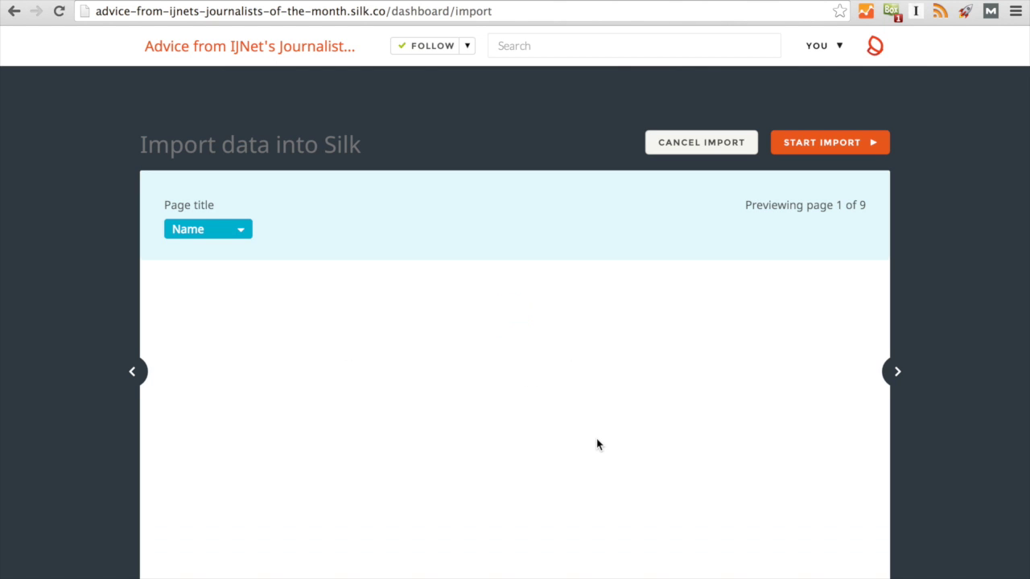
{"action": "scroll", "coordinate": [597, 441], "scroll_direction": "down", "scroll_amount": 2}
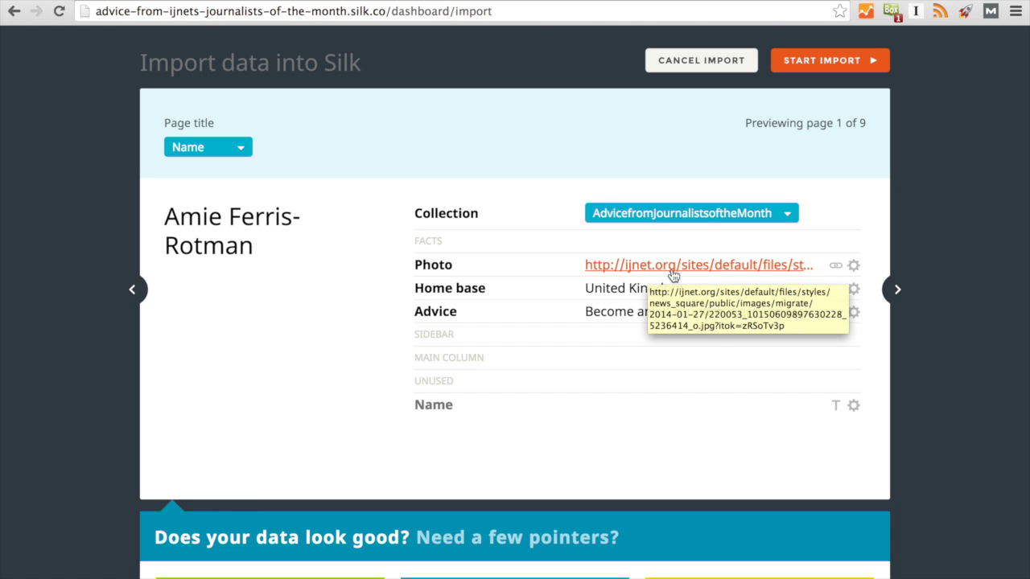
Set the Photo column to show as each page's image and preview the next records.
{"action": "left_click", "coordinate": [854, 267]}
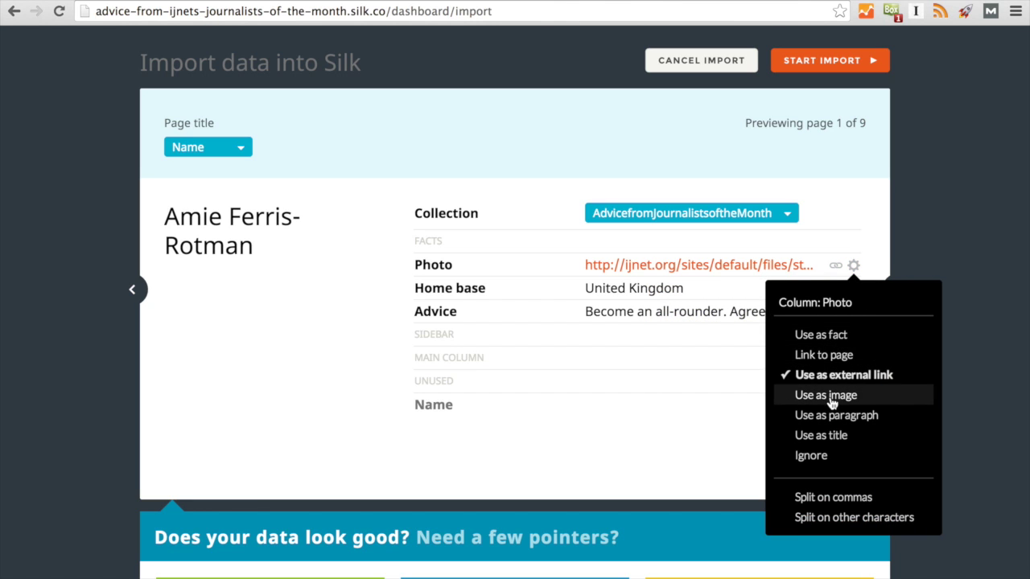
{"action": "left_click", "coordinate": [831, 398]}
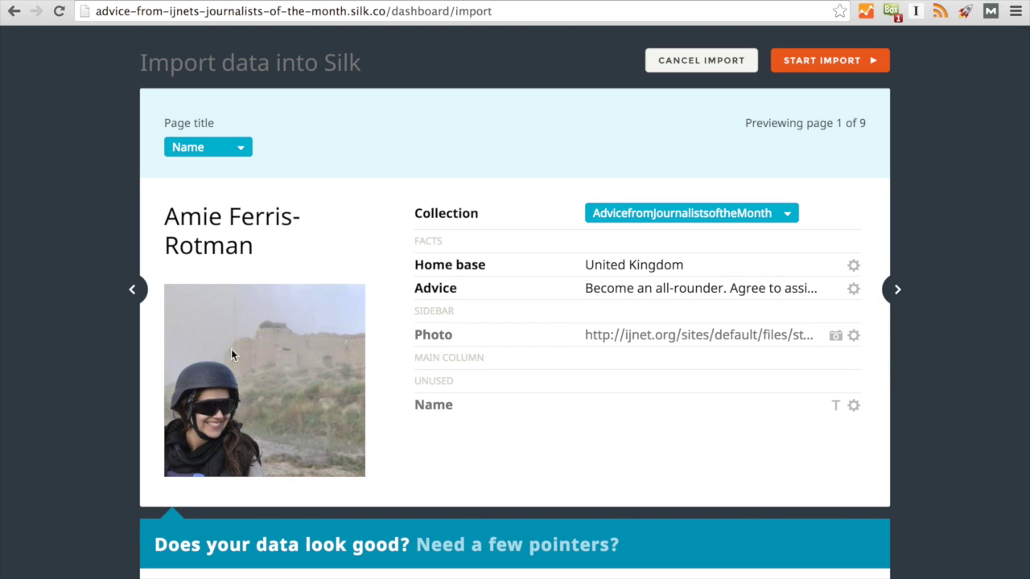
{"action": "left_click", "coordinate": [895, 290]}
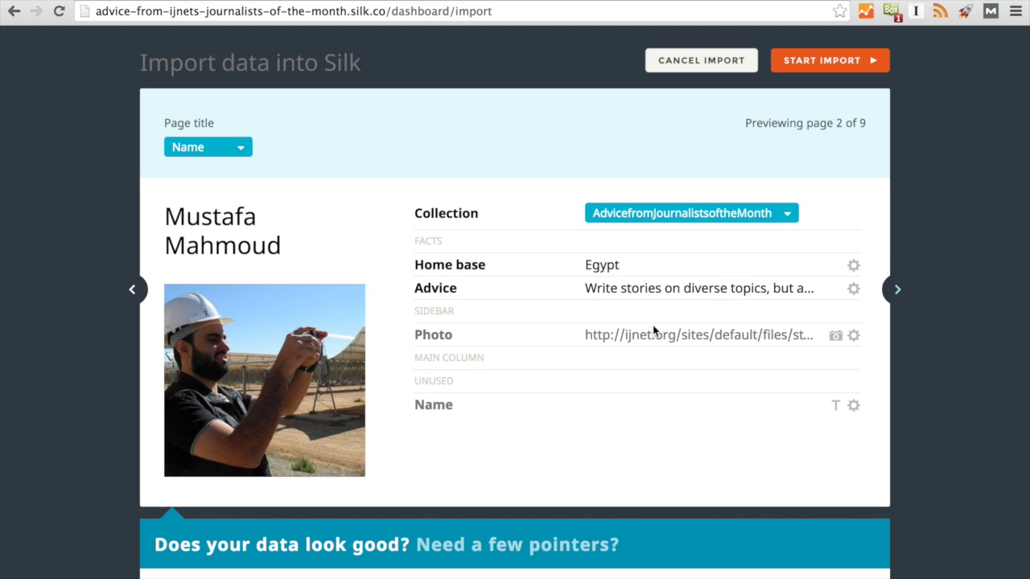
{"action": "left_click", "coordinate": [896, 289]}
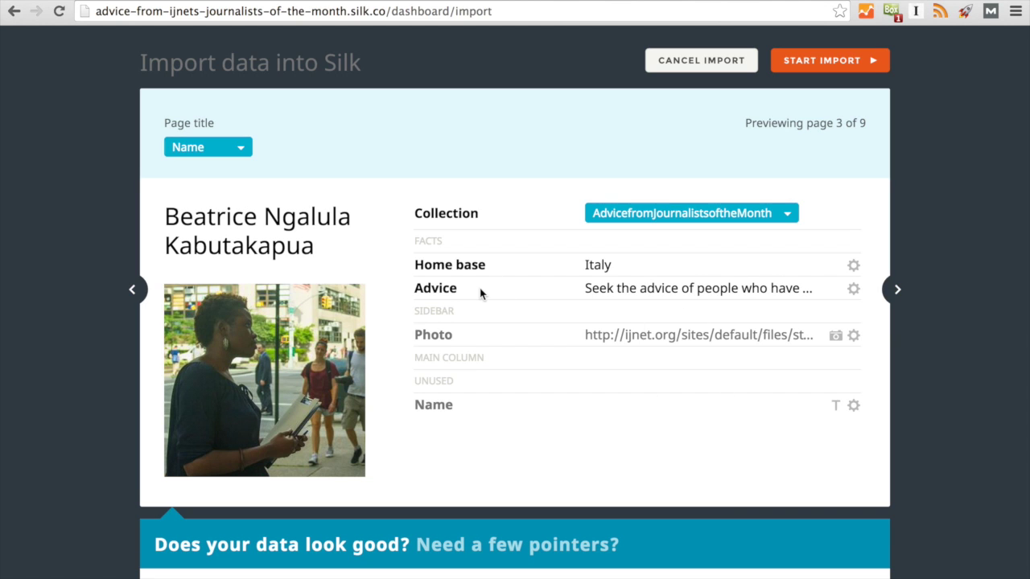
Review the Advice column options unchanged, then start the import.
{"action": "left_click", "coordinate": [854, 289]}
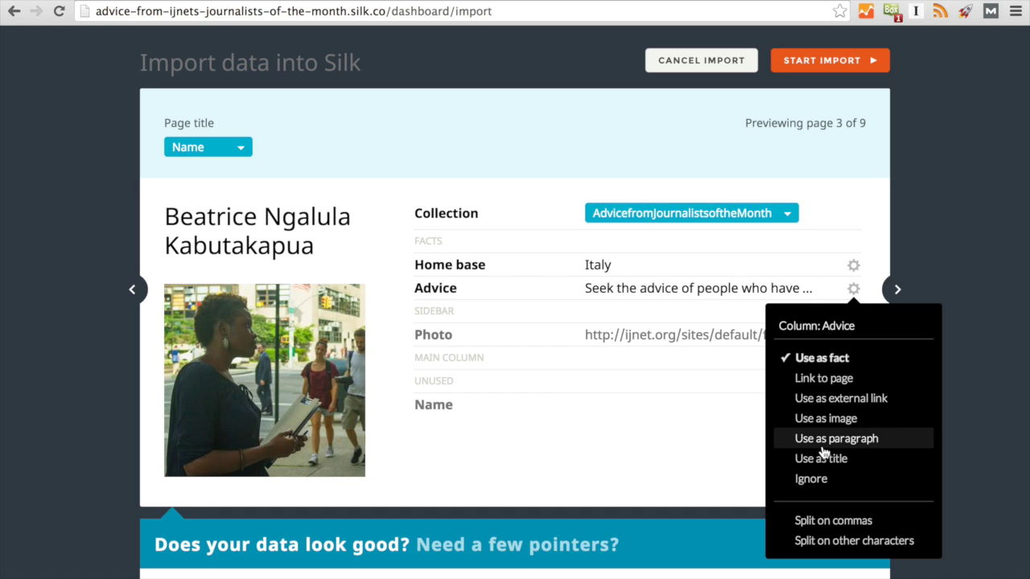
{"action": "left_click", "coordinate": [944, 232]}
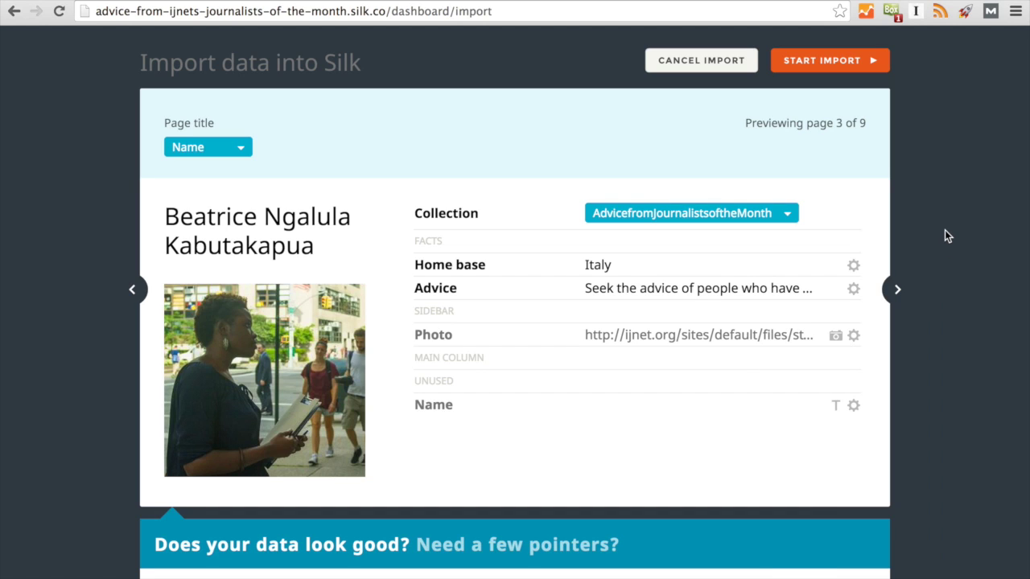
{"action": "left_click", "coordinate": [826, 63]}
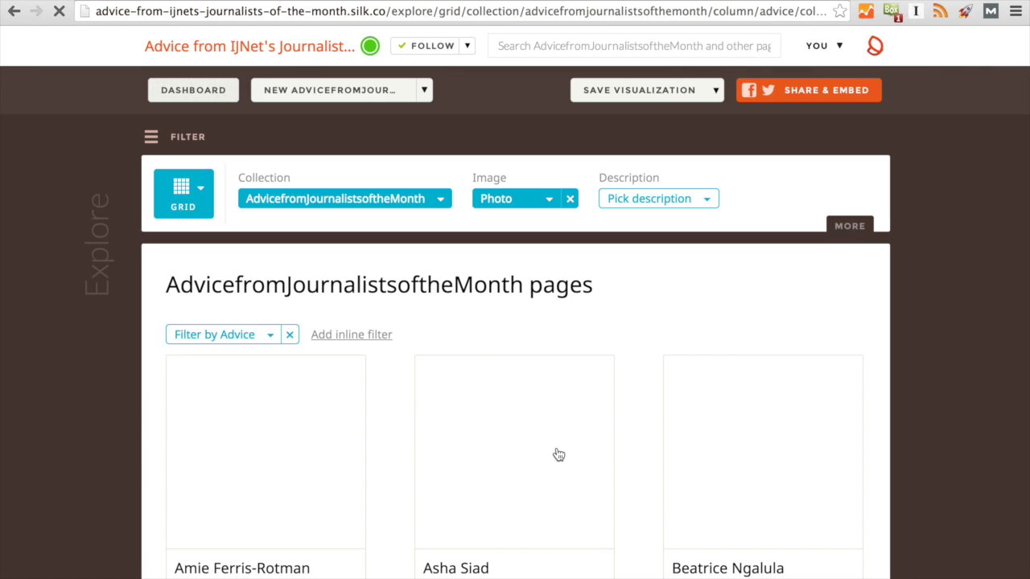
Scroll through the imported journalist cards with photos, names, advice quotes and home bases.
{"action": "scroll", "coordinate": [557, 454], "scroll_direction": "down", "scroll_amount": 3}
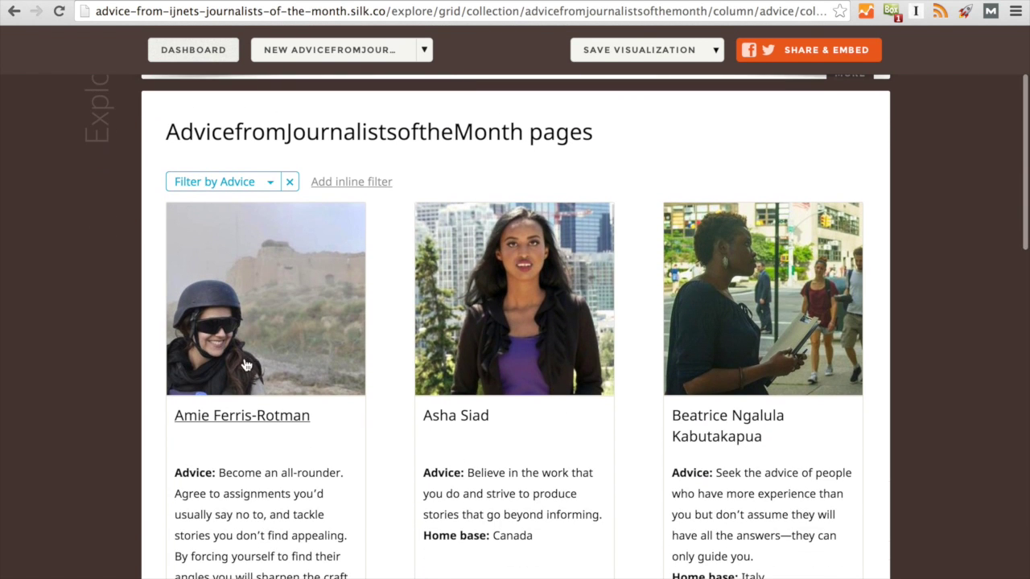
{"action": "scroll", "coordinate": [691, 378], "scroll_direction": "down", "scroll_amount": 2}
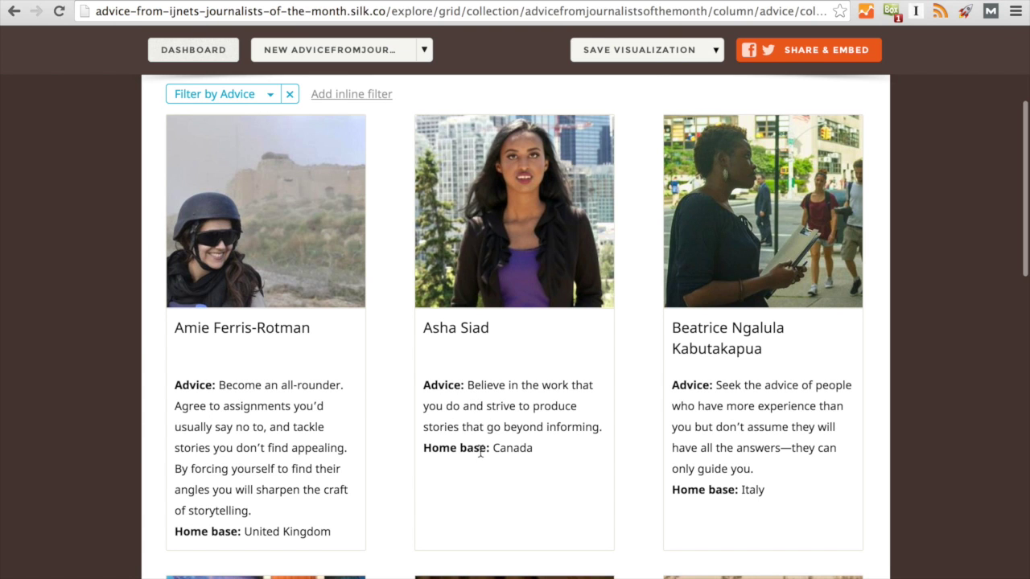
{"action": "scroll", "coordinate": [481, 452], "scroll_direction": "down", "scroll_amount": 1}
Sort the journalist grid by Advice from the MORE options' Sort by list.
{"action": "scroll", "coordinate": [480, 448], "scroll_direction": "up", "scroll_amount": 3}
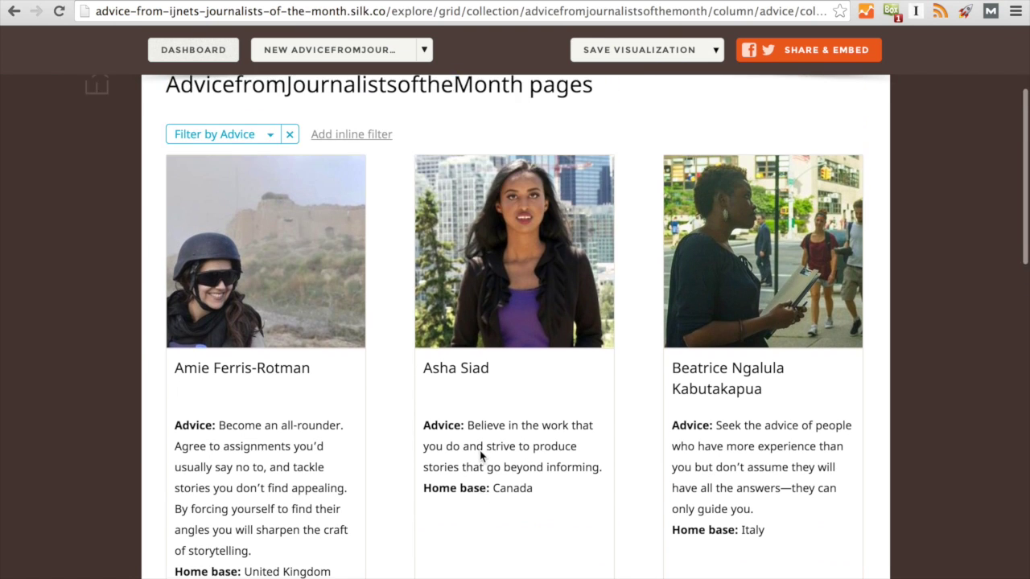
{"action": "scroll", "coordinate": [480, 456], "scroll_direction": "up", "scroll_amount": 2}
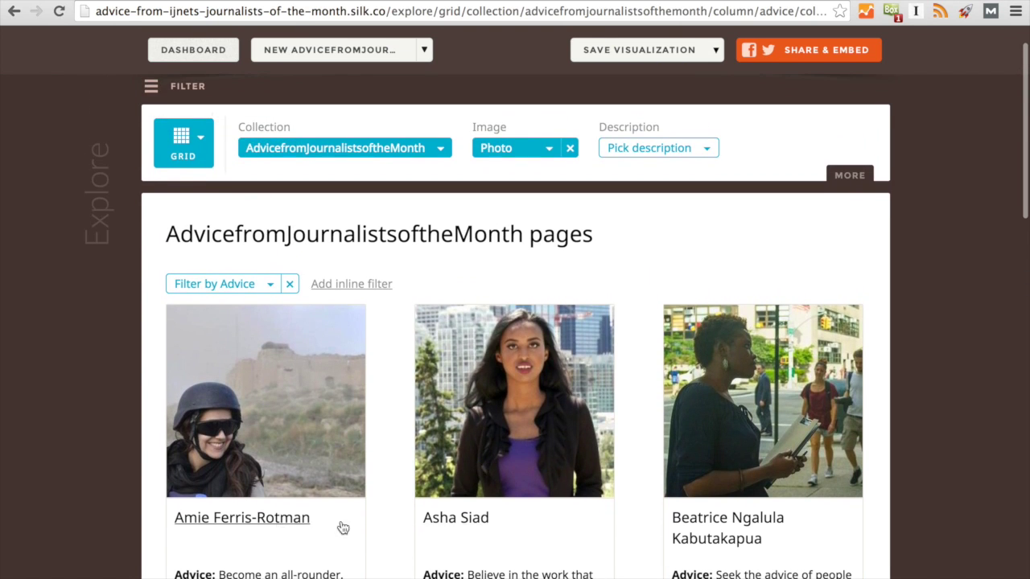
{"action": "scroll", "coordinate": [451, 554], "scroll_direction": "up", "scroll_amount": 1}
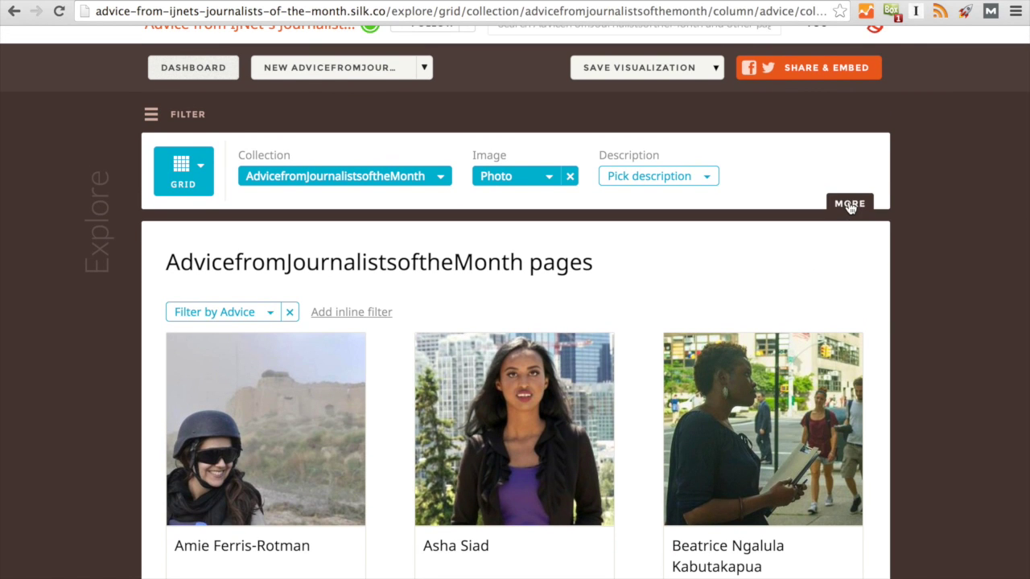
{"action": "left_click", "coordinate": [848, 210]}
{"action": "scroll", "coordinate": [553, 369], "scroll_direction": "down", "scroll_amount": 2}
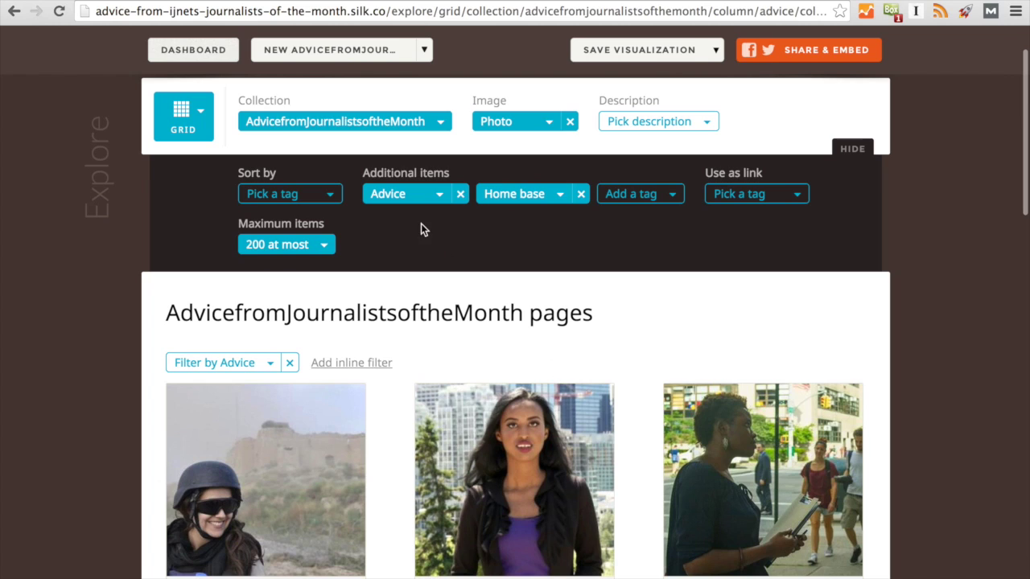
{"action": "left_click", "coordinate": [332, 197]}
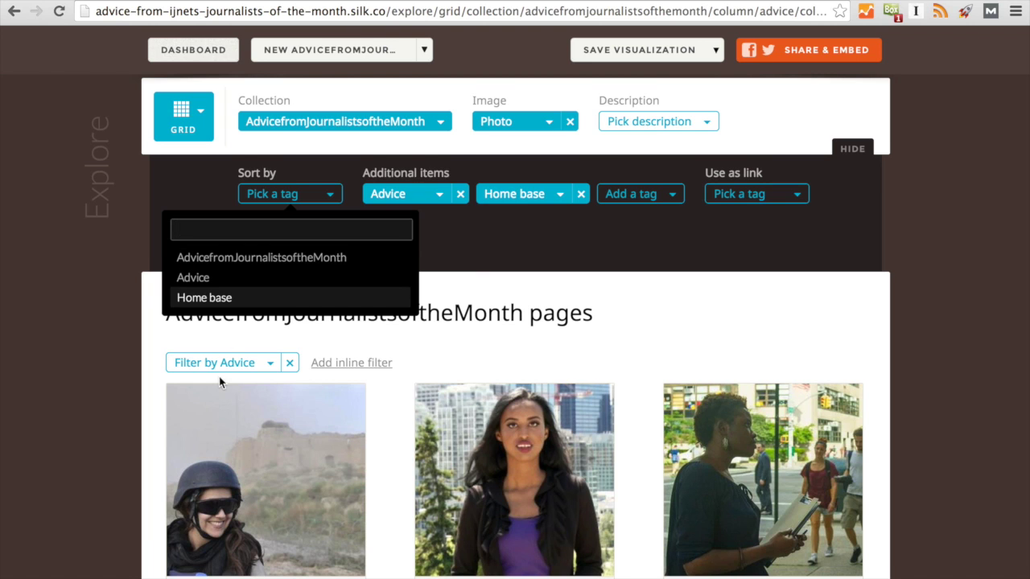
{"action": "scroll", "coordinate": [397, 451], "scroll_direction": "down", "scroll_amount": 3}
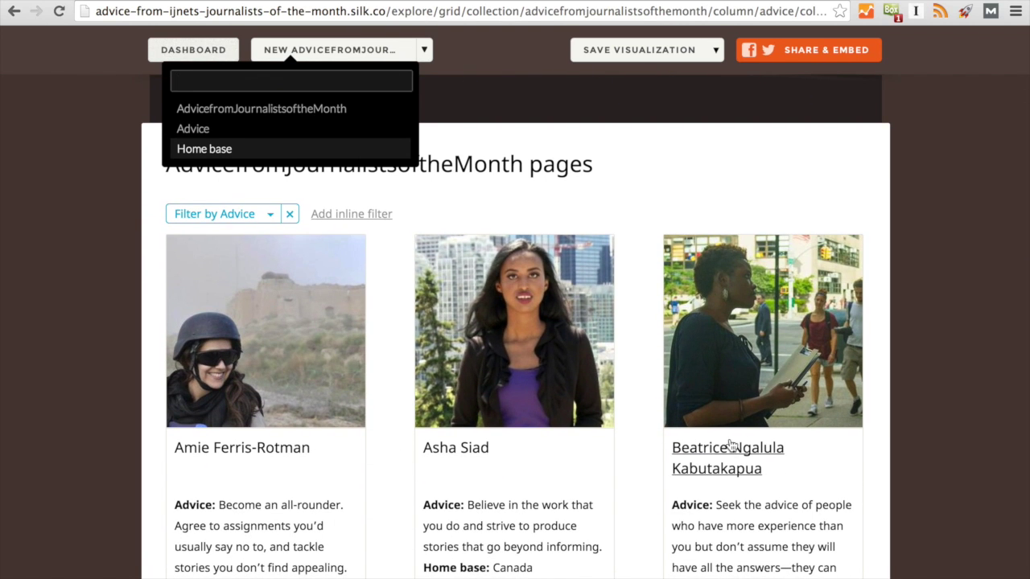
{"action": "scroll", "coordinate": [571, 470], "scroll_direction": "up", "scroll_amount": 1}
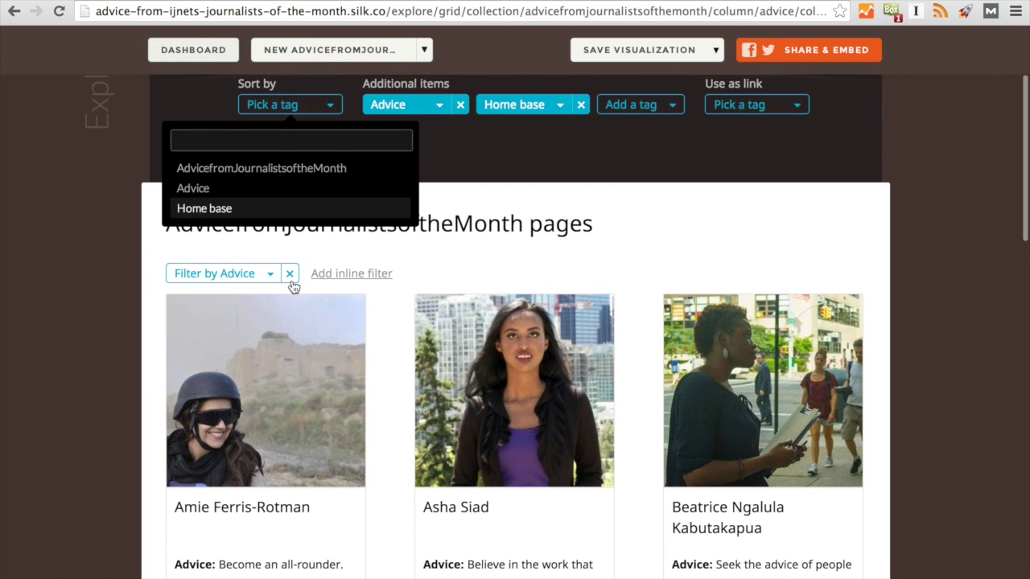
{"action": "left_click", "coordinate": [202, 196]}
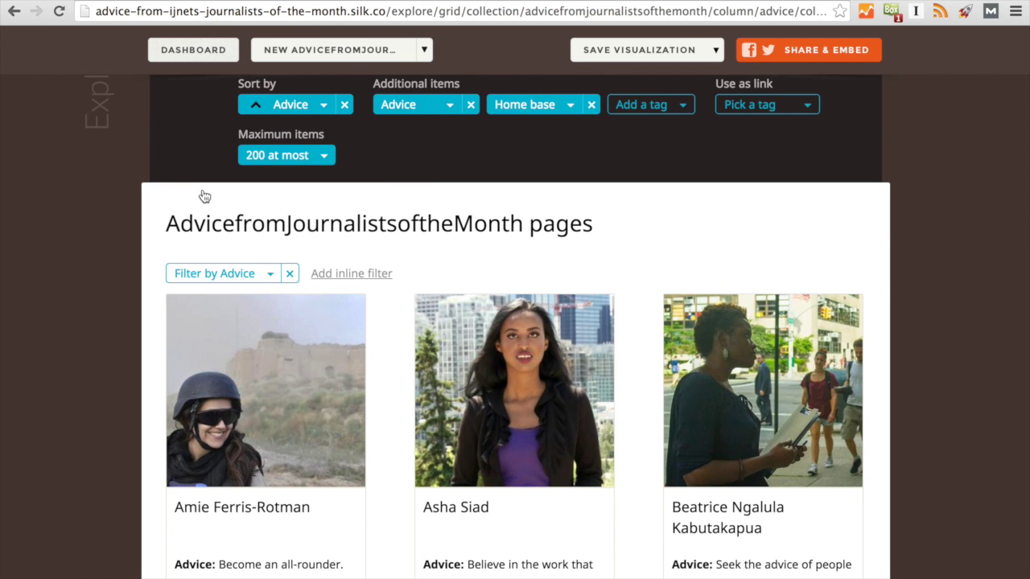
Change the grid's sort to Home base.
{"action": "scroll", "coordinate": [44, 478], "scroll_direction": "up", "scroll_amount": 1}
{"action": "scroll", "coordinate": [43, 478], "scroll_direction": "down", "scroll_amount": 3}
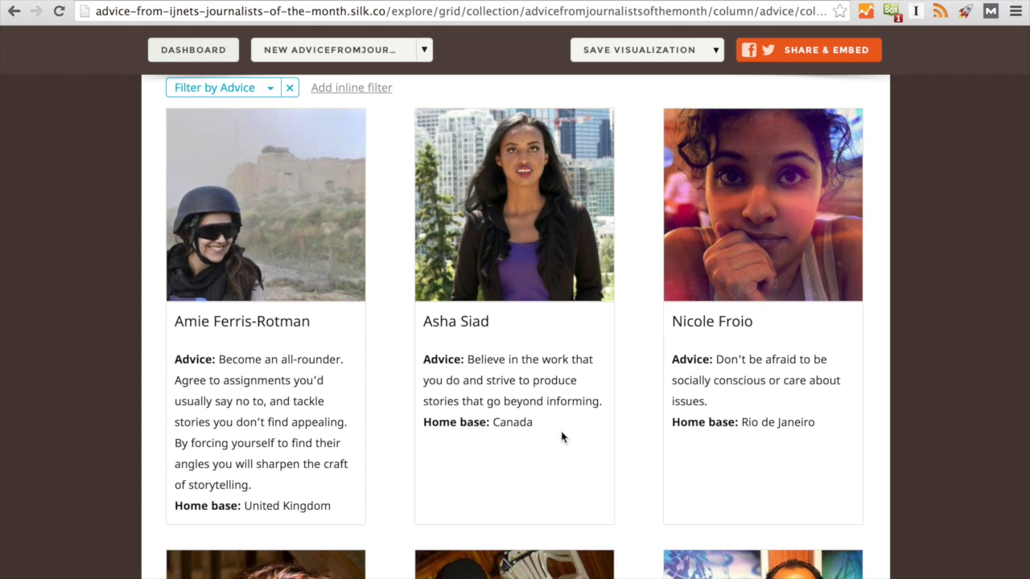
{"action": "scroll", "coordinate": [561, 437], "scroll_direction": "up", "scroll_amount": 4}
{"action": "left_click", "coordinate": [324, 193]}
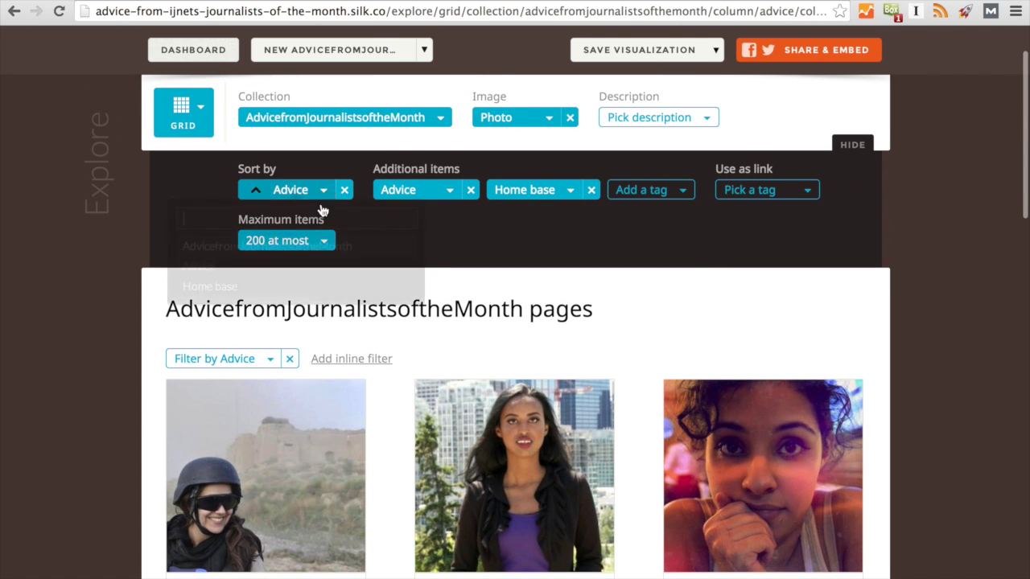
{"action": "left_click", "coordinate": [299, 293]}
{"action": "scroll", "coordinate": [147, 416], "scroll_direction": "down", "scroll_amount": 3}
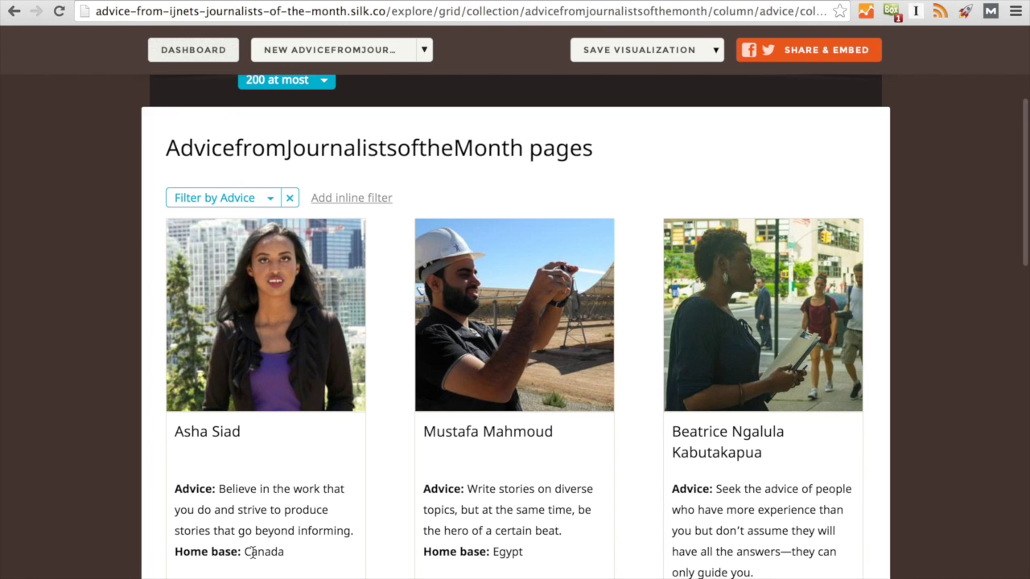
{"action": "scroll", "coordinate": [705, 568], "scroll_direction": "down", "scroll_amount": 1}
{"action": "scroll", "coordinate": [632, 527], "scroll_direction": "up", "scroll_amount": 2}
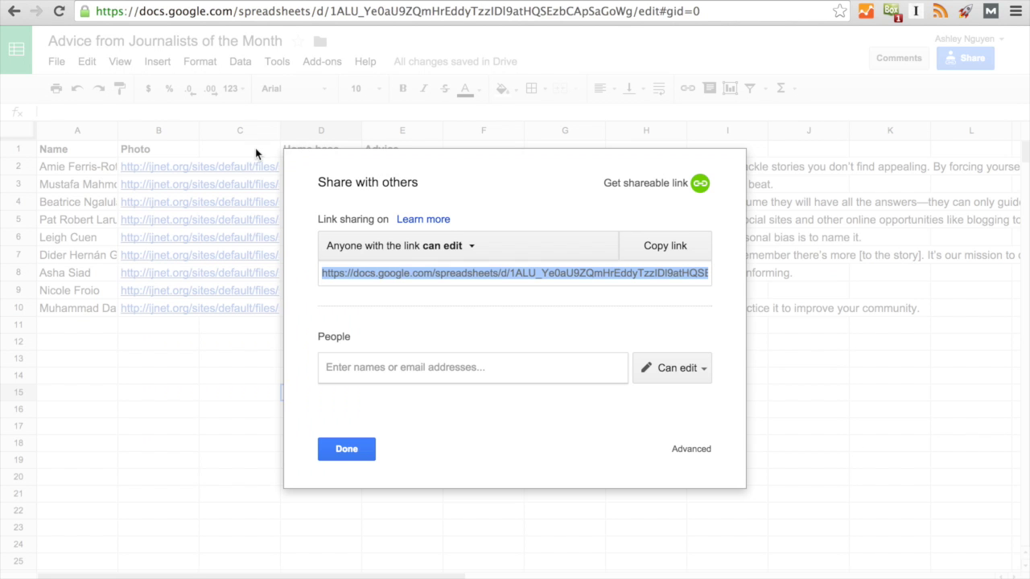
Close the Share dialog, head C1 'Number', and enter 1 in C5 and 2 in C9.
{"action": "left_click", "coordinate": [353, 456]}
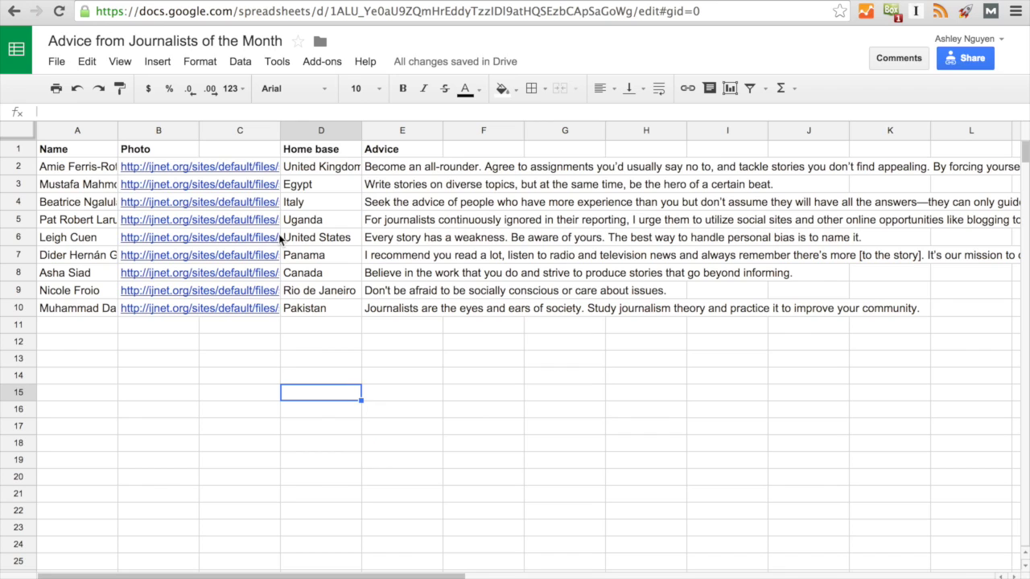
{"action": "double_click", "coordinate": [236, 148]}
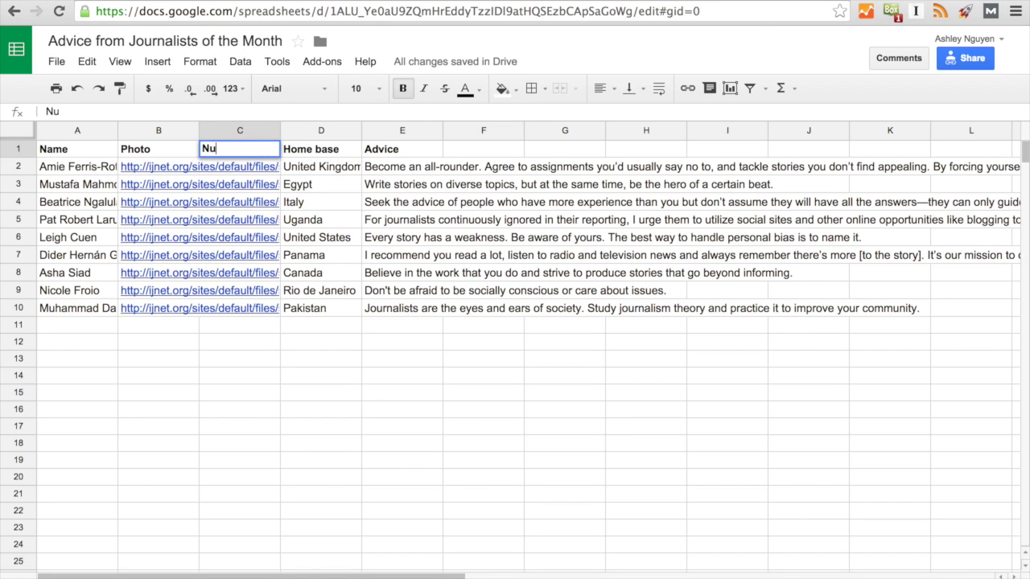
{"action": "left_click", "coordinate": [292, 389]}
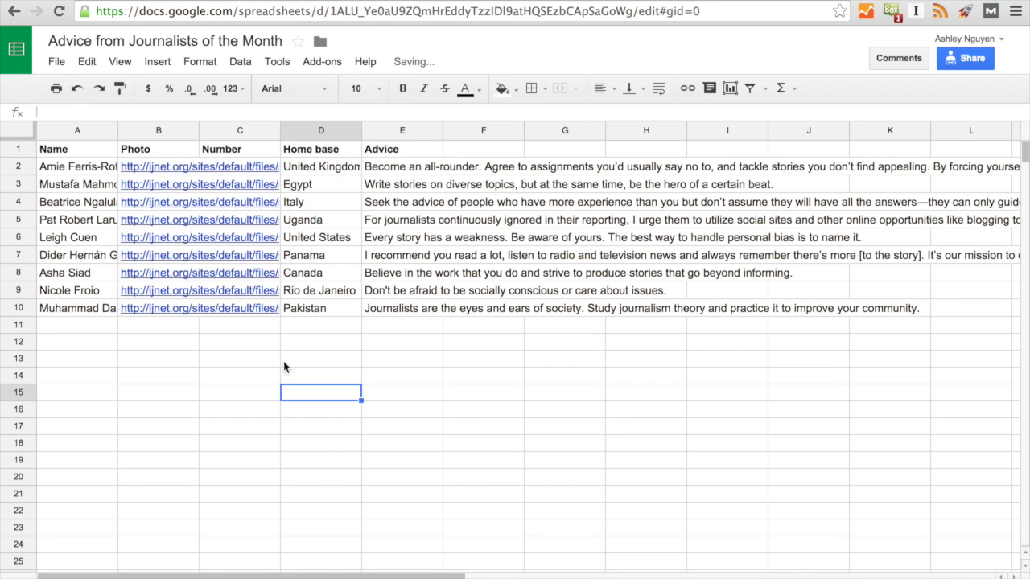
{"action": "double_click", "coordinate": [249, 222]}
{"action": "type", "text": "1"}
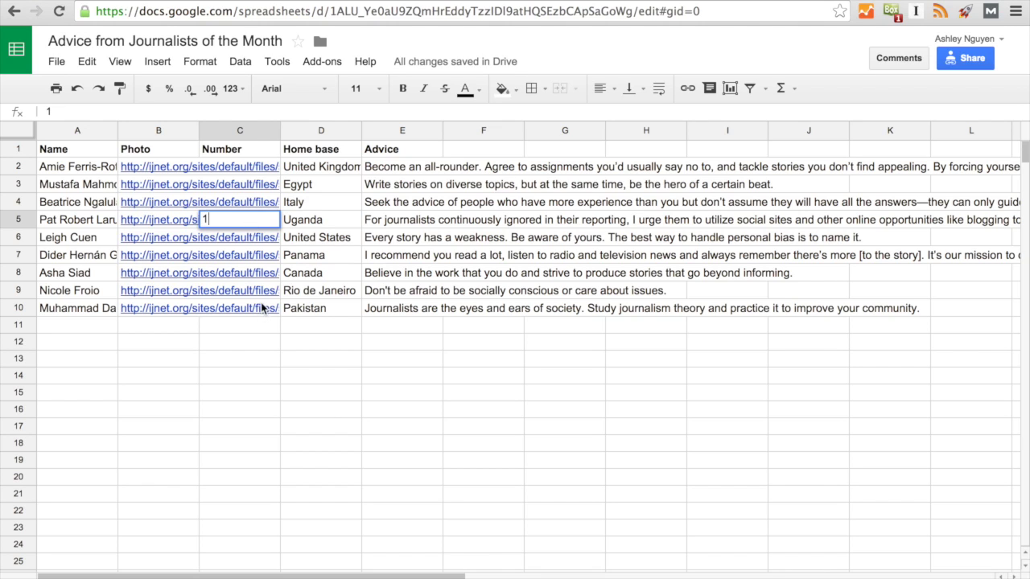
{"action": "double_click", "coordinate": [264, 292]}
{"action": "type", "text": "2"}
{"action": "left_click", "coordinate": [263, 419]}
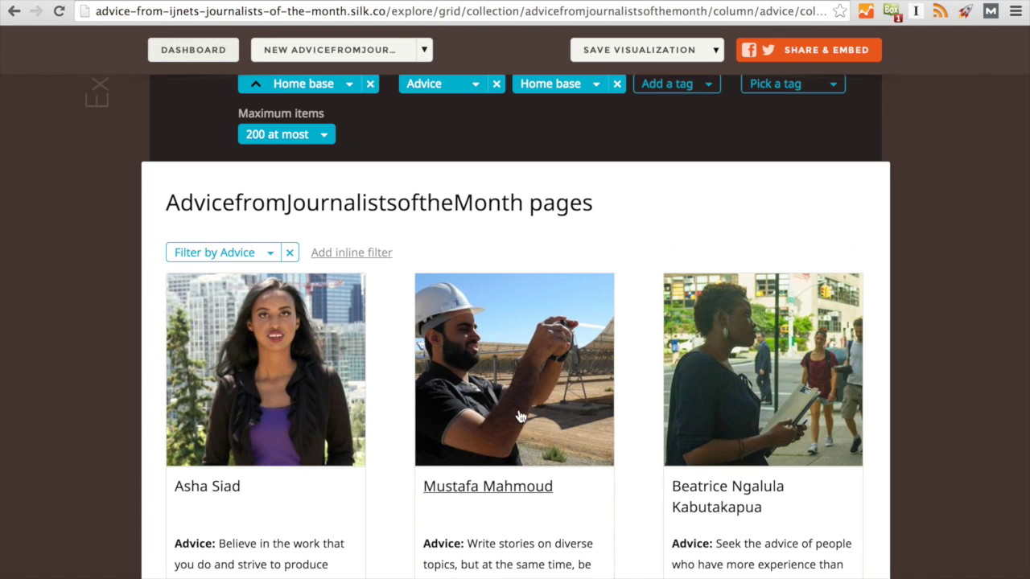
{"action": "scroll", "coordinate": [519, 416], "scroll_direction": "up", "scroll_amount": 3}
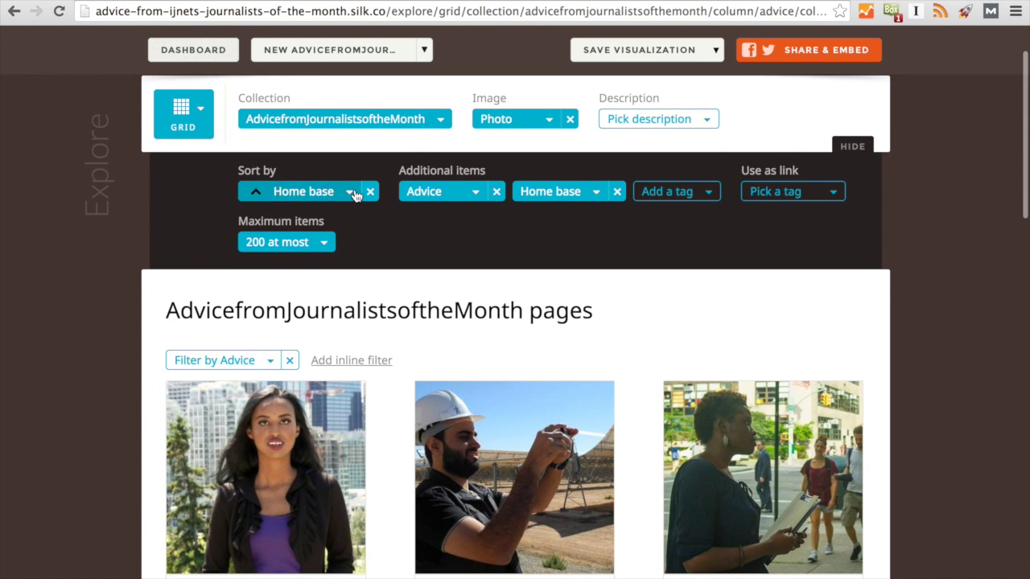
Sort the grid cards by AdvicefromJournalistsoftheMonth.
{"action": "left_click", "coordinate": [352, 193]}
{"action": "left_click", "coordinate": [330, 255]}
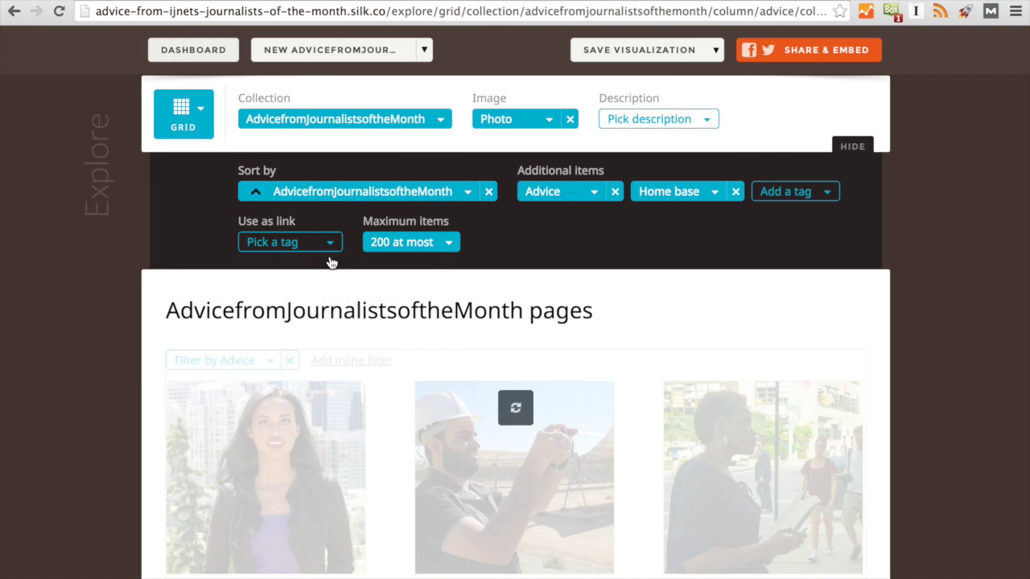
{"action": "scroll", "coordinate": [161, 362], "scroll_direction": "down", "scroll_amount": 2}
{"action": "scroll", "coordinate": [407, 429], "scroll_direction": "up", "scroll_amount": 2}
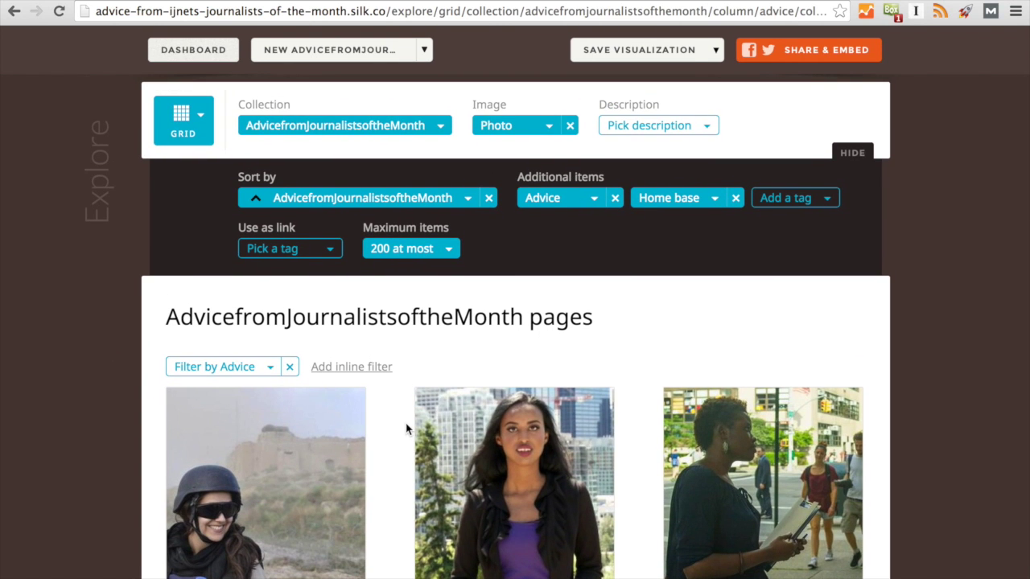
{"action": "scroll", "coordinate": [407, 429], "scroll_direction": "down", "scroll_amount": 4}
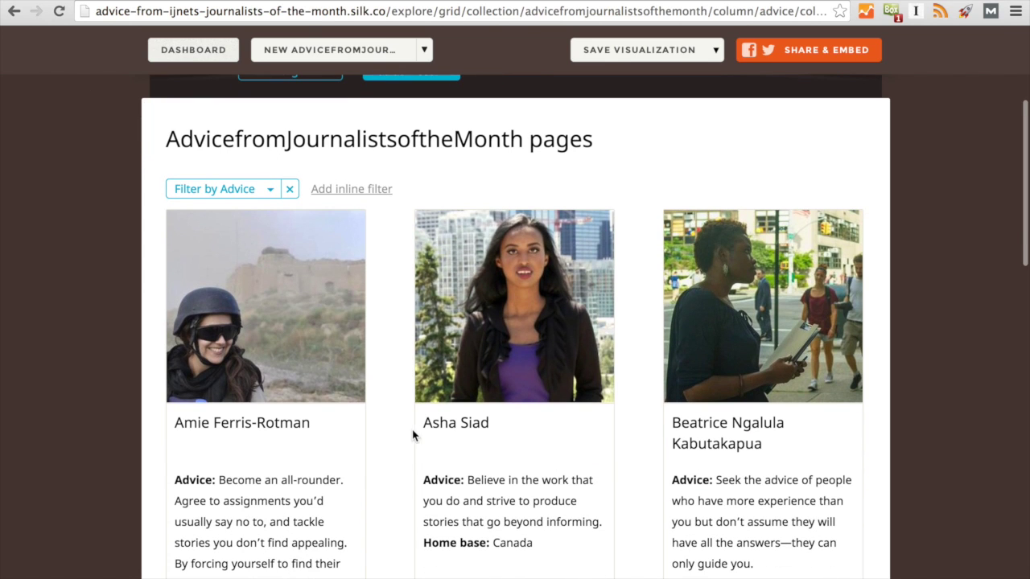
{"action": "scroll", "coordinate": [479, 543], "scroll_direction": "up", "scroll_amount": 6}
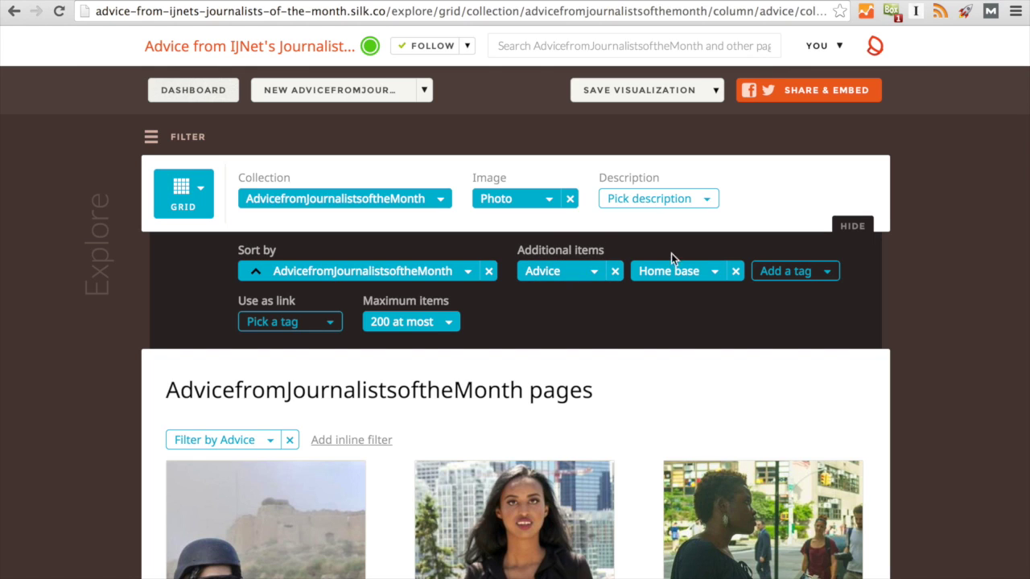
Remove Home base from the cards' additional items, then add Home base back.
{"action": "left_click", "coordinate": [734, 272]}
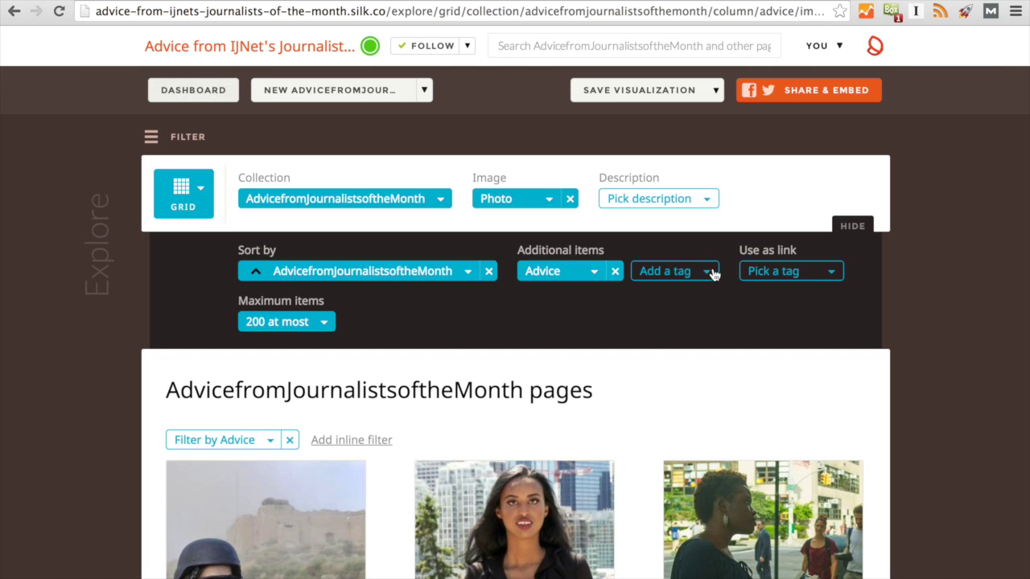
{"action": "left_click", "coordinate": [707, 273]}
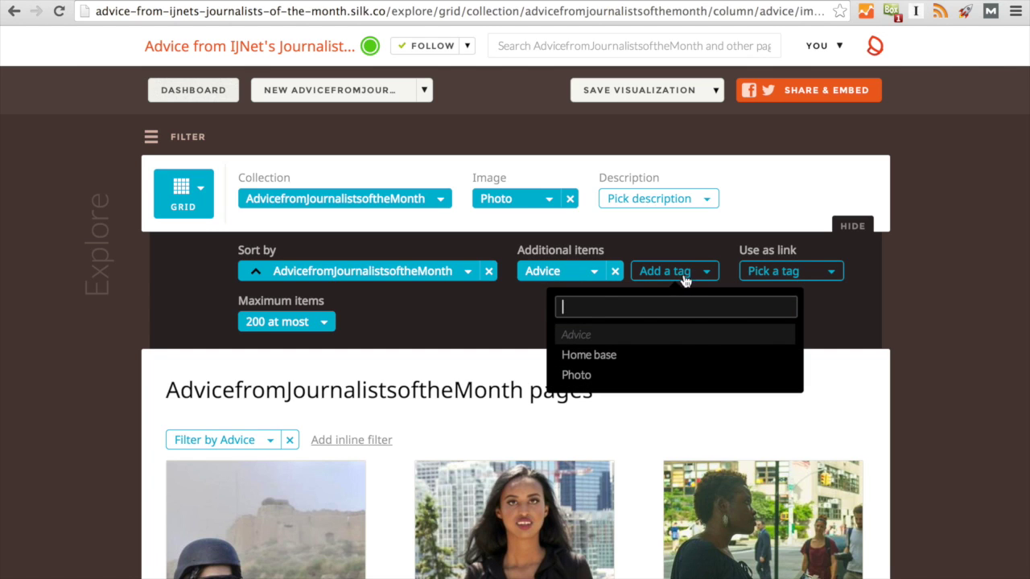
{"action": "left_click", "coordinate": [583, 354]}
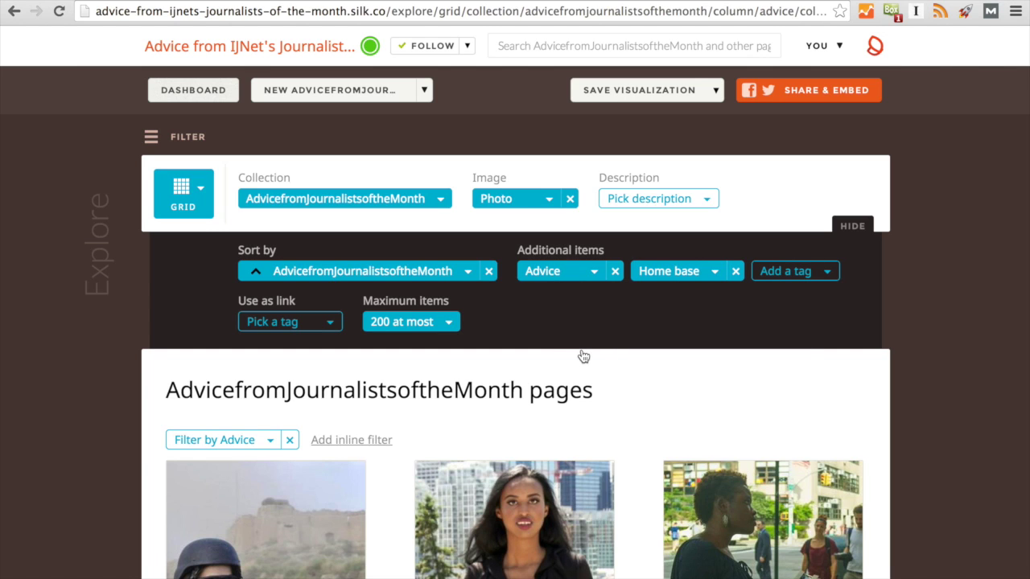
{"action": "scroll", "coordinate": [583, 356], "scroll_direction": "down", "scroll_amount": 5}
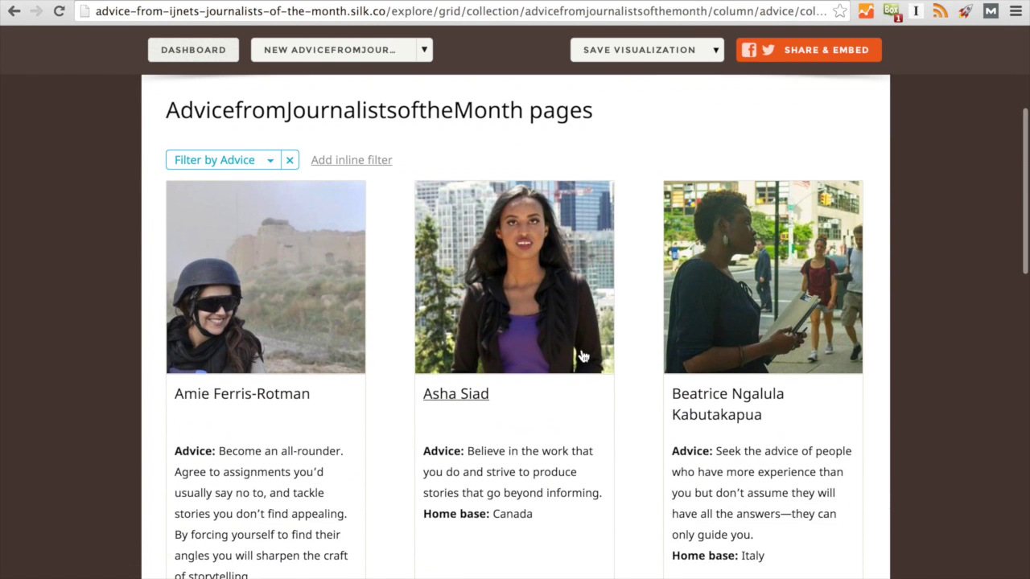
{"action": "scroll", "coordinate": [583, 356], "scroll_direction": "down", "scroll_amount": 3}
{"action": "scroll", "coordinate": [581, 354], "scroll_direction": "up", "scroll_amount": 10}
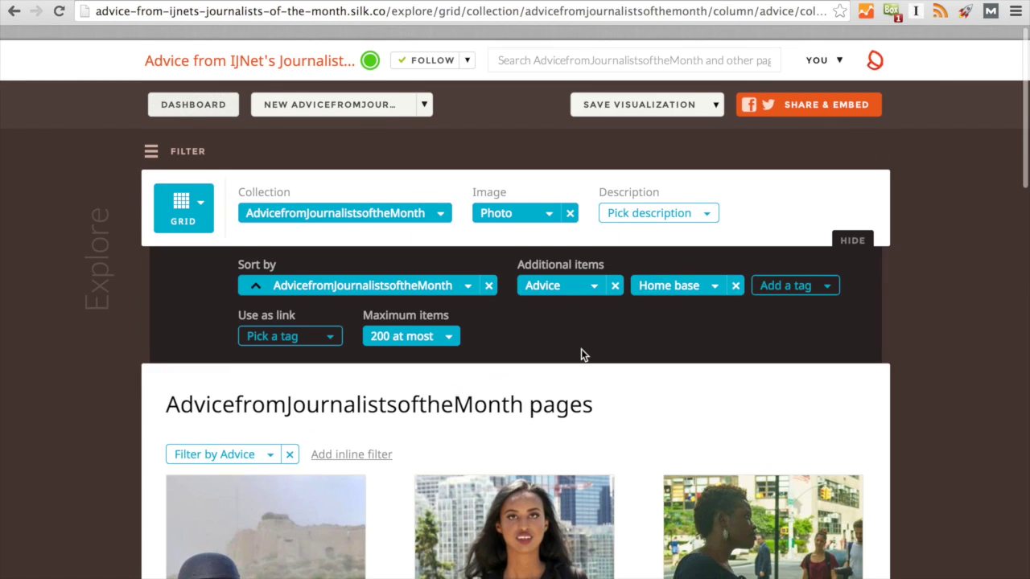
{"action": "scroll", "coordinate": [348, 568], "scroll_direction": "down", "scroll_amount": 3}
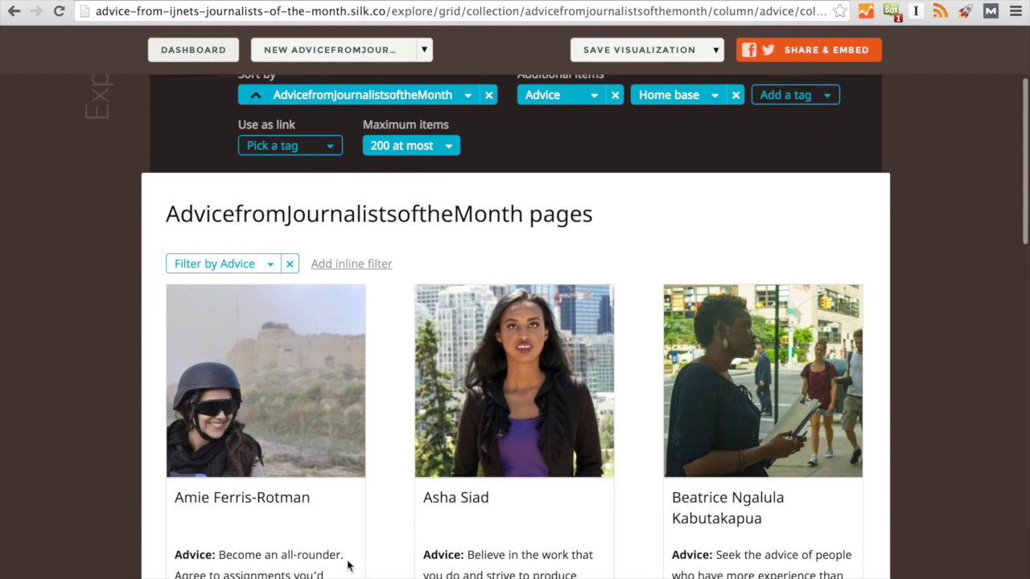
{"action": "scroll", "coordinate": [305, 450], "scroll_direction": "up", "scroll_amount": 2}
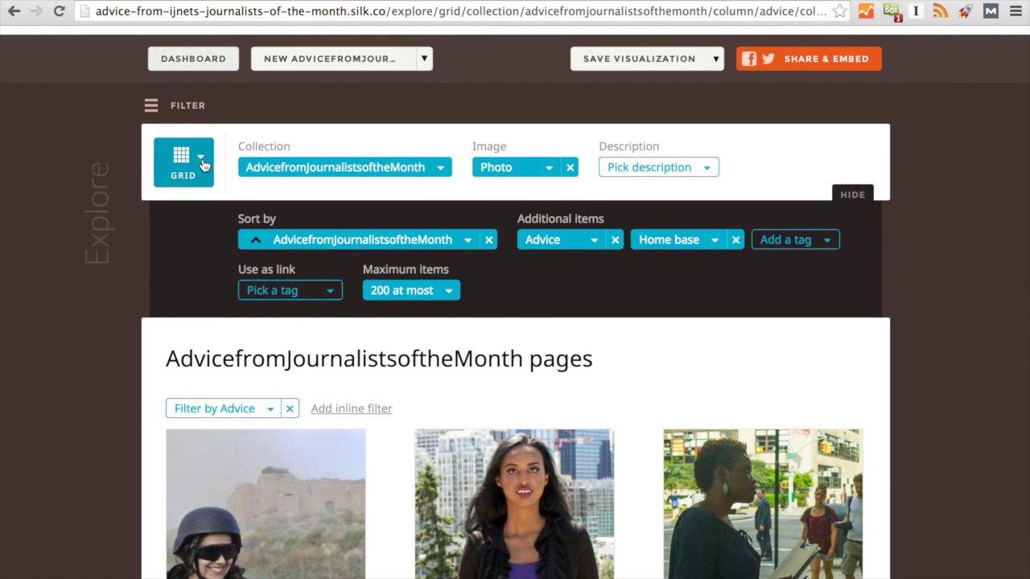
{"action": "left_click", "coordinate": [201, 161]}
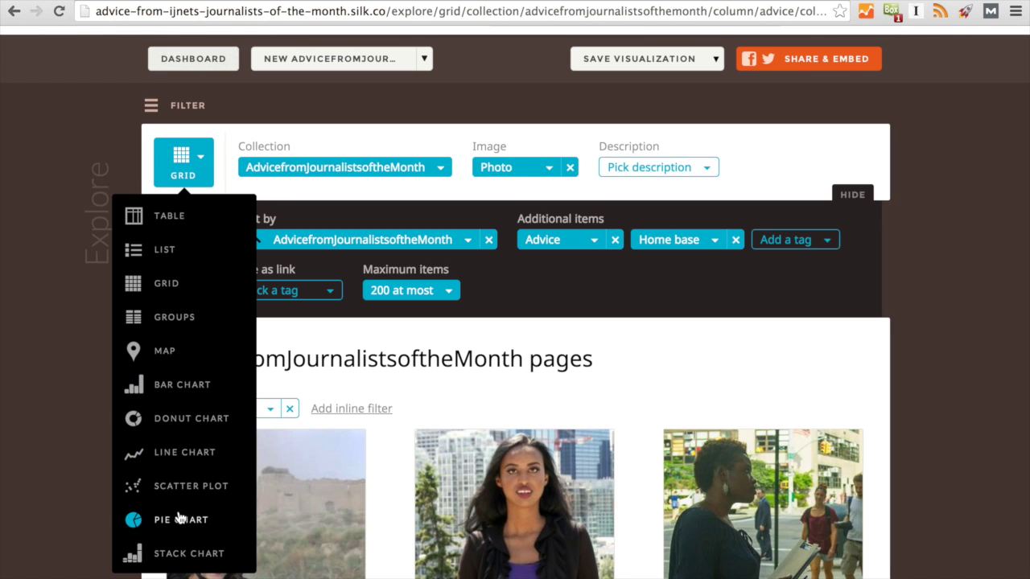
Switch the Grid view to a Map, with Location set to Home base.
{"action": "left_click", "coordinate": [169, 352]}
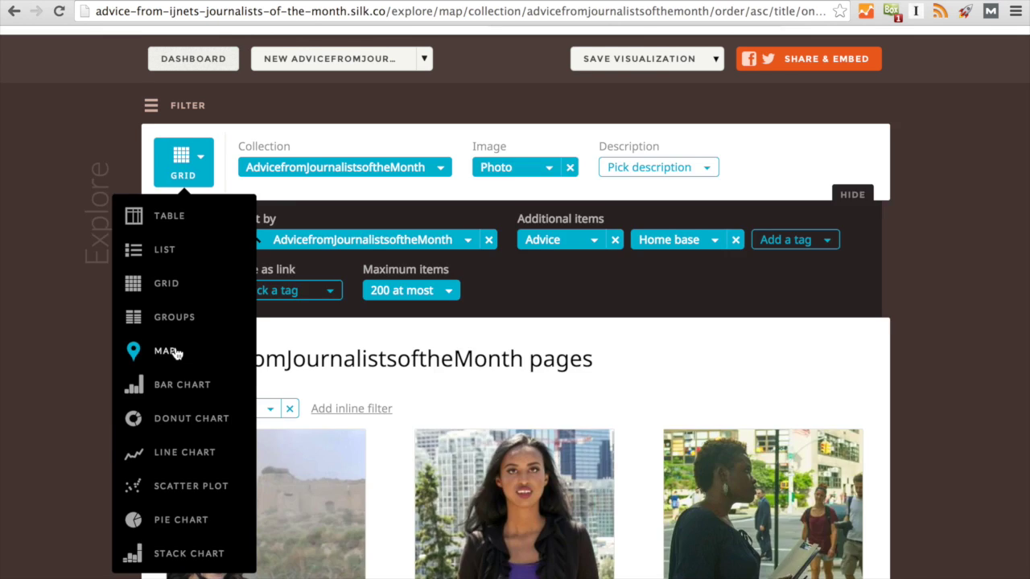
{"action": "scroll", "coordinate": [175, 351], "scroll_direction": "down", "scroll_amount": 3}
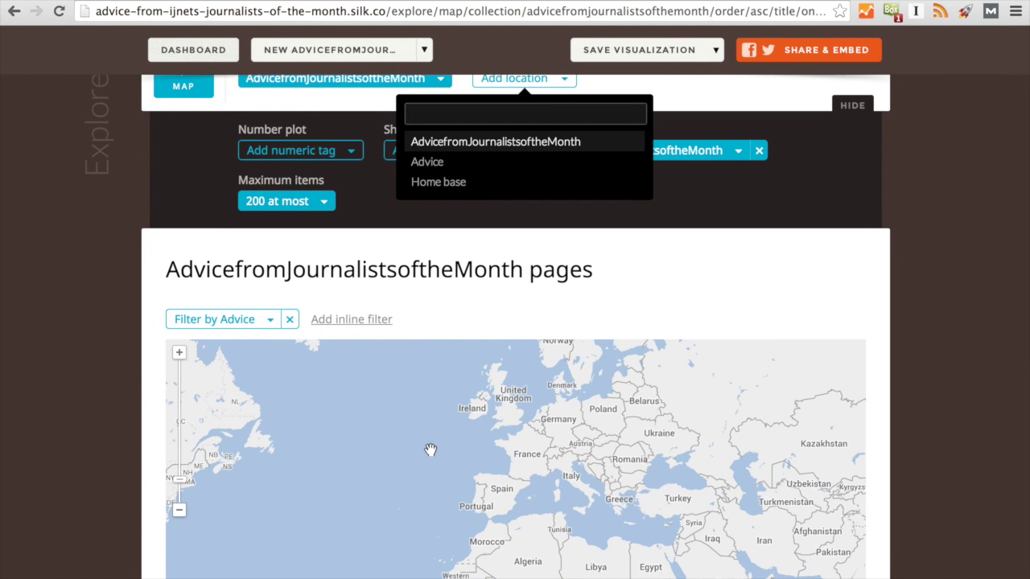
{"action": "scroll", "coordinate": [430, 450], "scroll_direction": "up", "scroll_amount": 1}
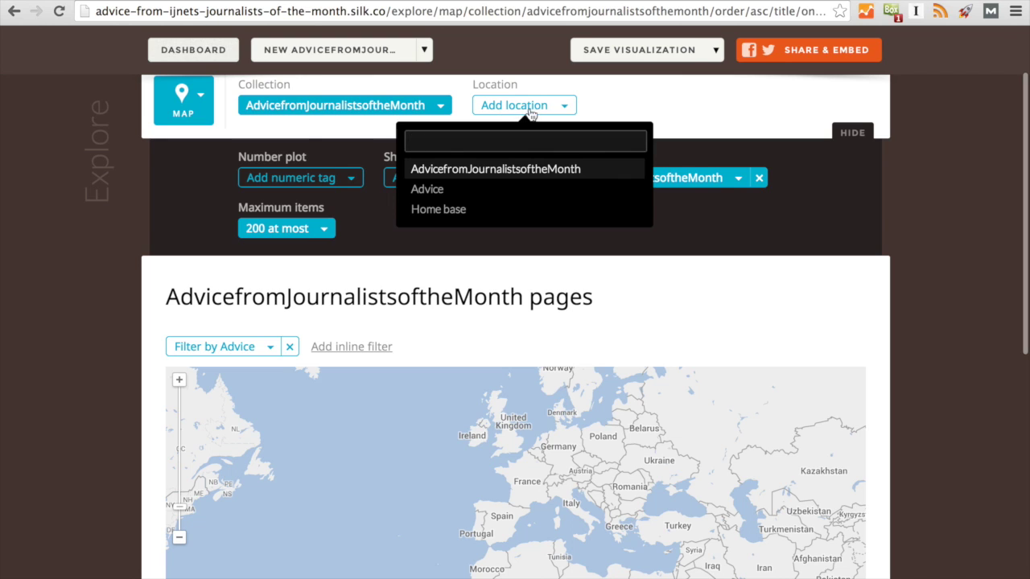
{"action": "left_click", "coordinate": [468, 211]}
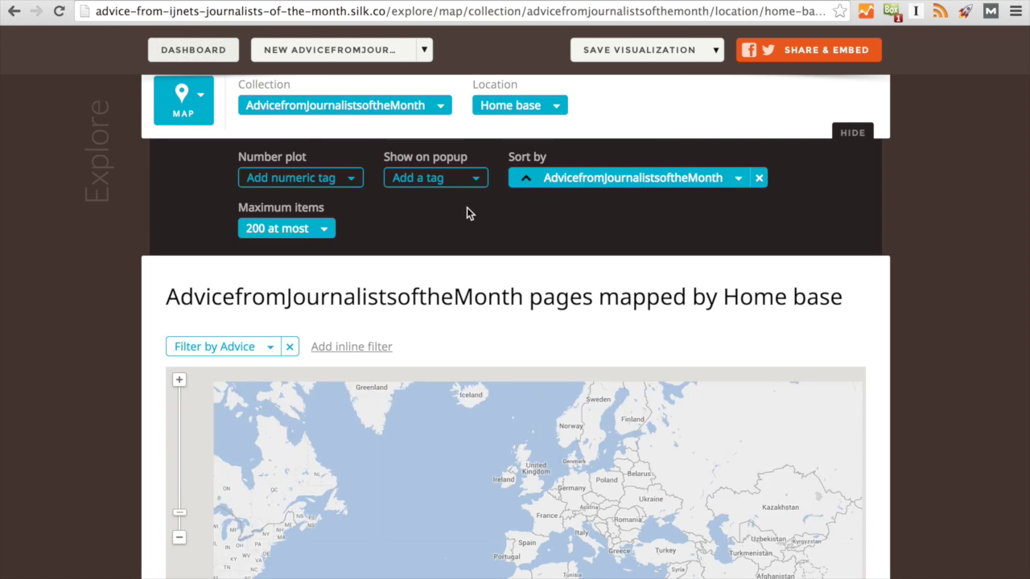
{"action": "scroll", "coordinate": [450, 378], "scroll_direction": "down", "scroll_amount": 3}
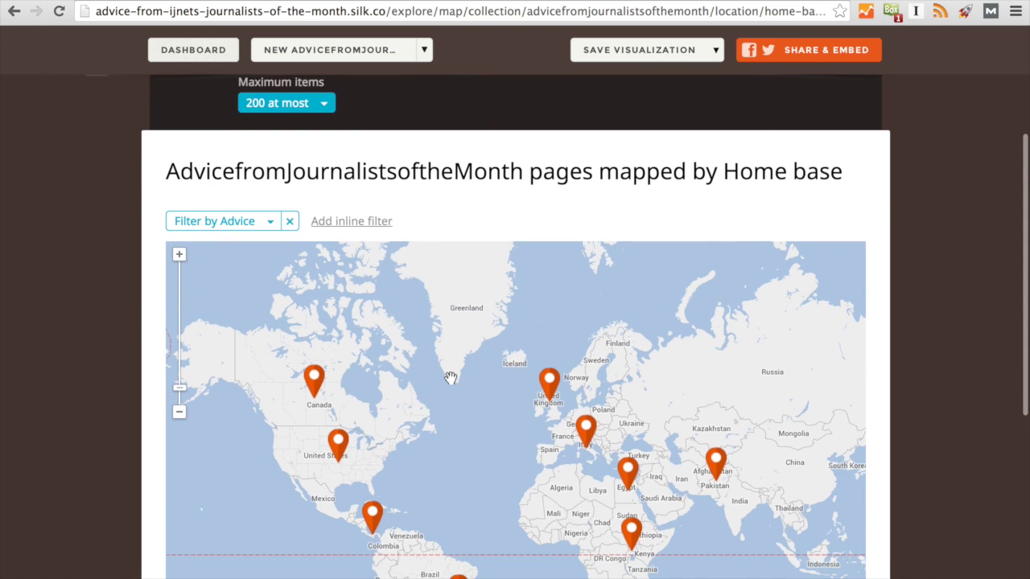
{"action": "left_click", "coordinate": [314, 356]}
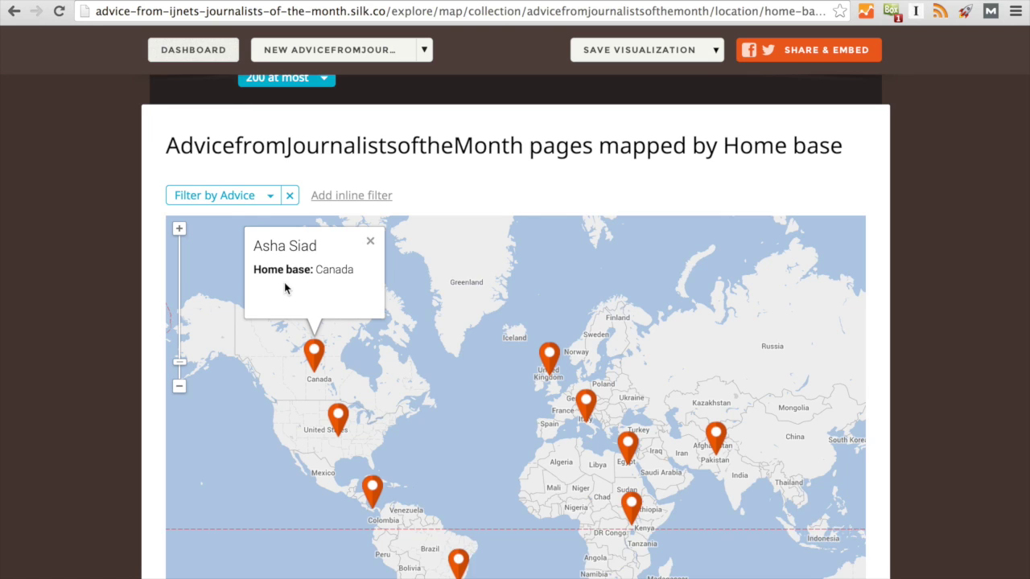
Add Home base, Photo and Advice to the map's Show on popup fields.
{"action": "scroll", "coordinate": [284, 288], "scroll_direction": "up", "scroll_amount": 4}
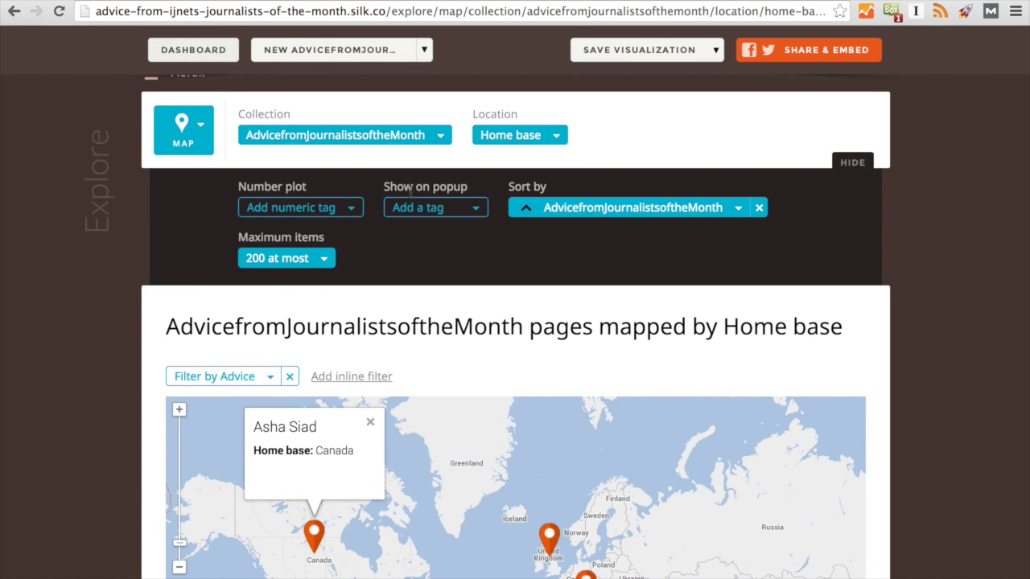
{"action": "left_click", "coordinate": [475, 210]}
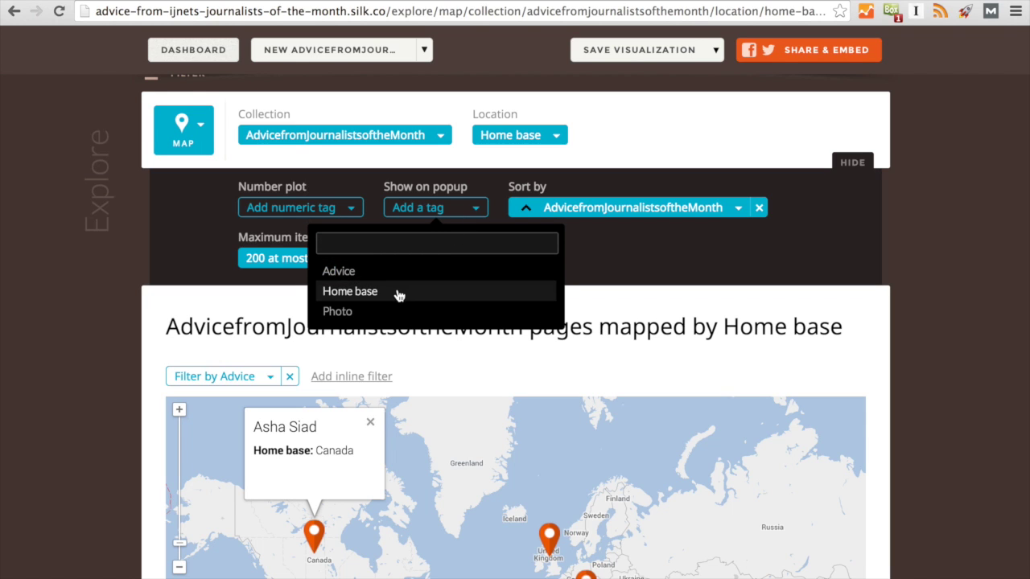
{"action": "left_click", "coordinate": [398, 293]}
{"action": "left_click", "coordinate": [552, 209]}
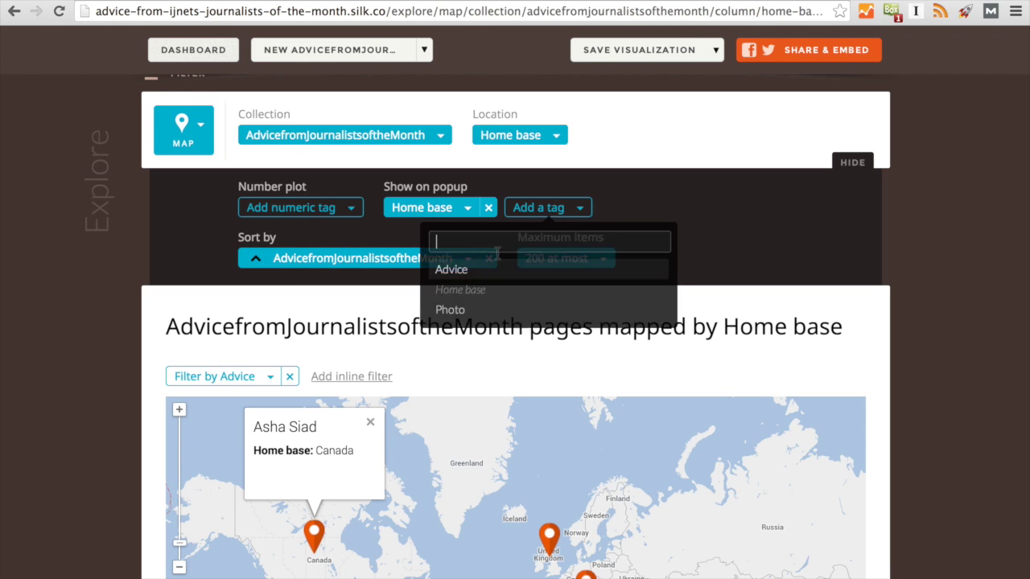
{"action": "left_click", "coordinate": [472, 314]}
{"action": "left_click", "coordinate": [688, 209]}
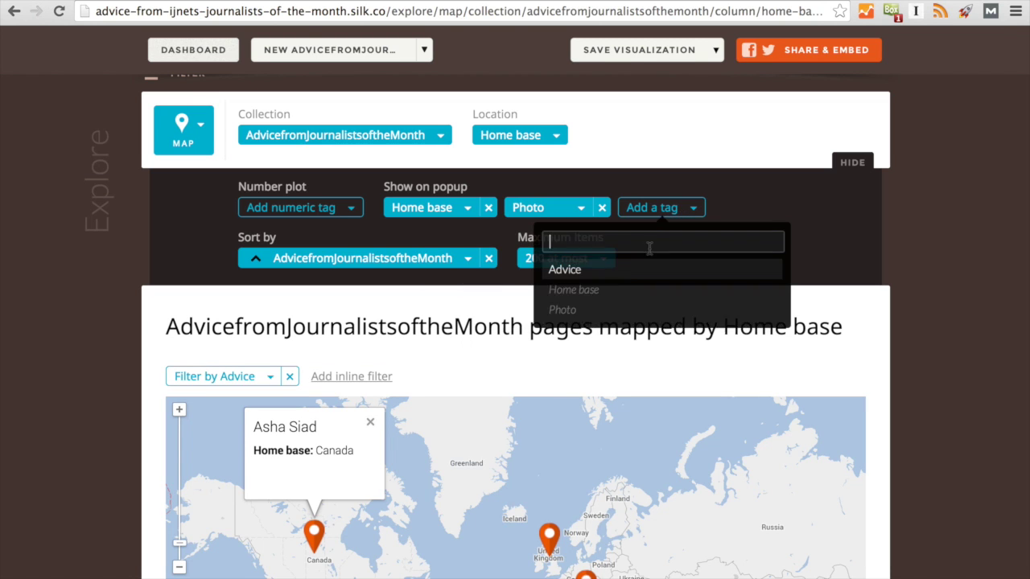
{"action": "left_click", "coordinate": [616, 273]}
Preview a pin popup with the journalist's photo and pan the map to recentre the pins.
{"action": "scroll", "coordinate": [381, 453], "scroll_direction": "down", "scroll_amount": 1}
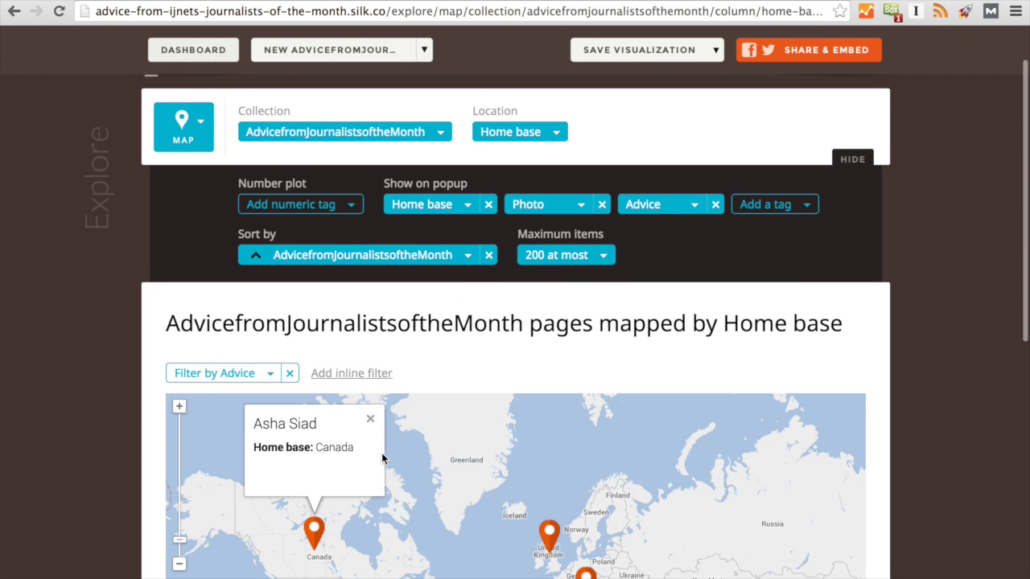
{"action": "scroll", "coordinate": [381, 457], "scroll_direction": "down", "scroll_amount": 3}
{"action": "left_click", "coordinate": [346, 469]}
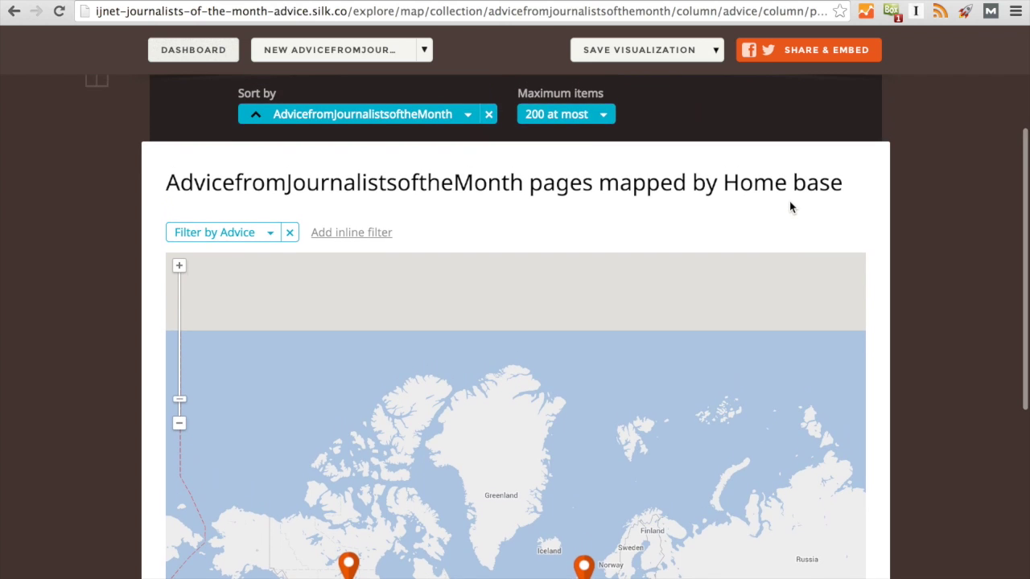
{"action": "left_click_drag", "start_coordinate": [593, 461], "coordinate": [584, 322]}
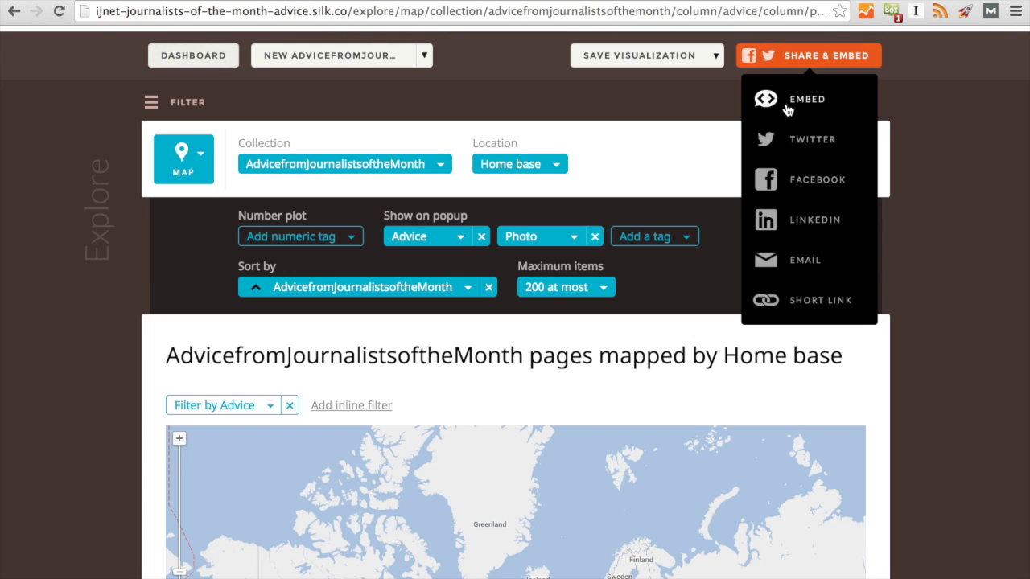
Show the map's Medium 600x600 iframe embed code and select all of it.
{"action": "left_click", "coordinate": [788, 107]}
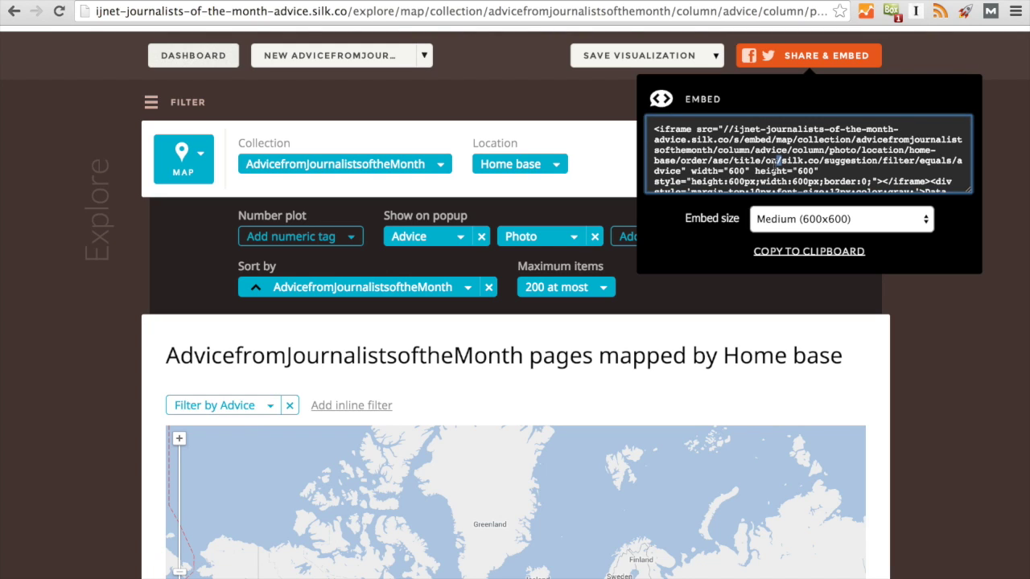
{"action": "left_click", "coordinate": [774, 162]}
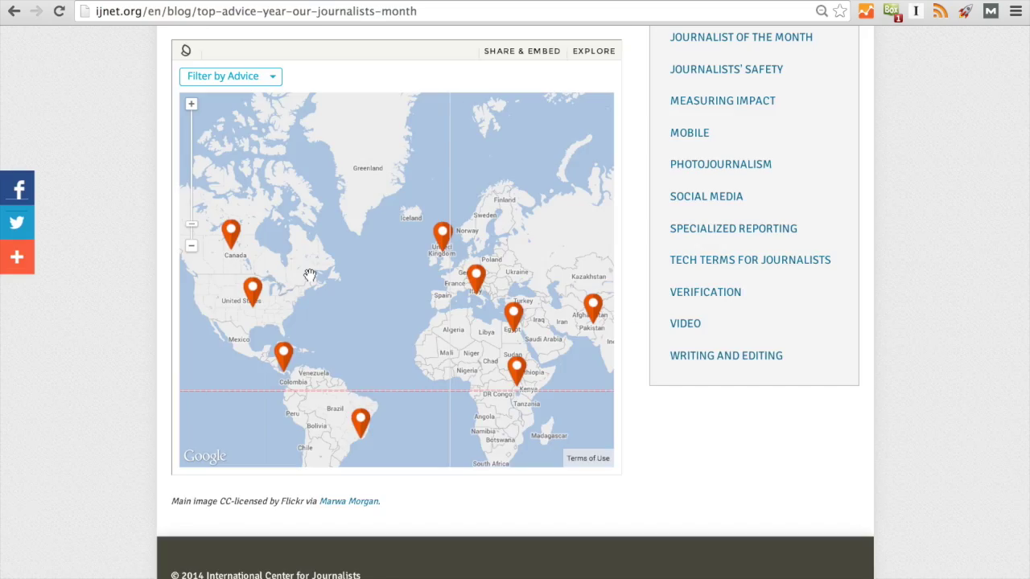
Scroll to the embedded map on the IJNet post, pan it, and open the Egypt pin's popup.
{"action": "scroll", "coordinate": [310, 276], "scroll_direction": "up", "scroll_amount": 15}
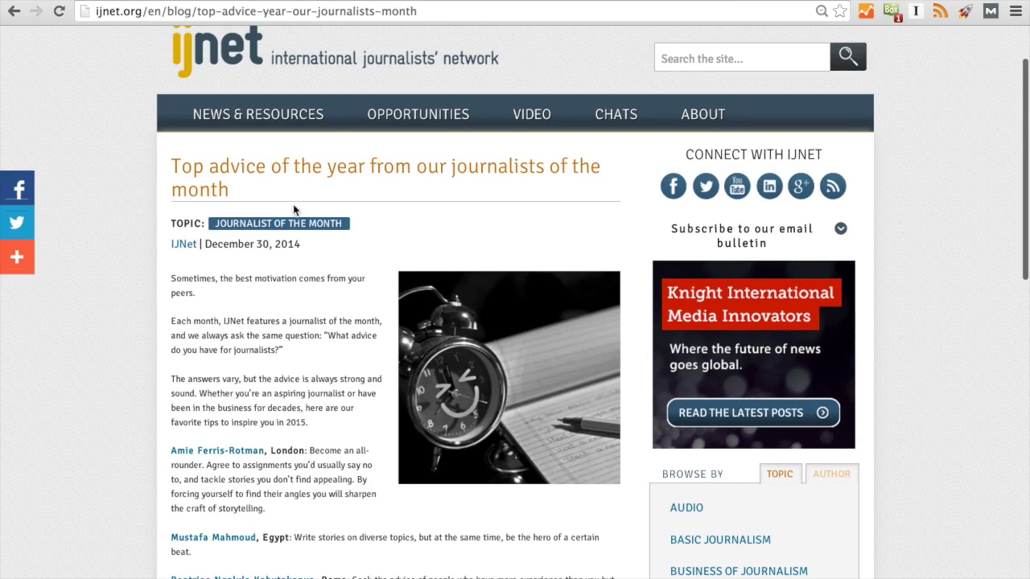
{"action": "scroll", "coordinate": [379, 199], "scroll_direction": "down", "scroll_amount": 15}
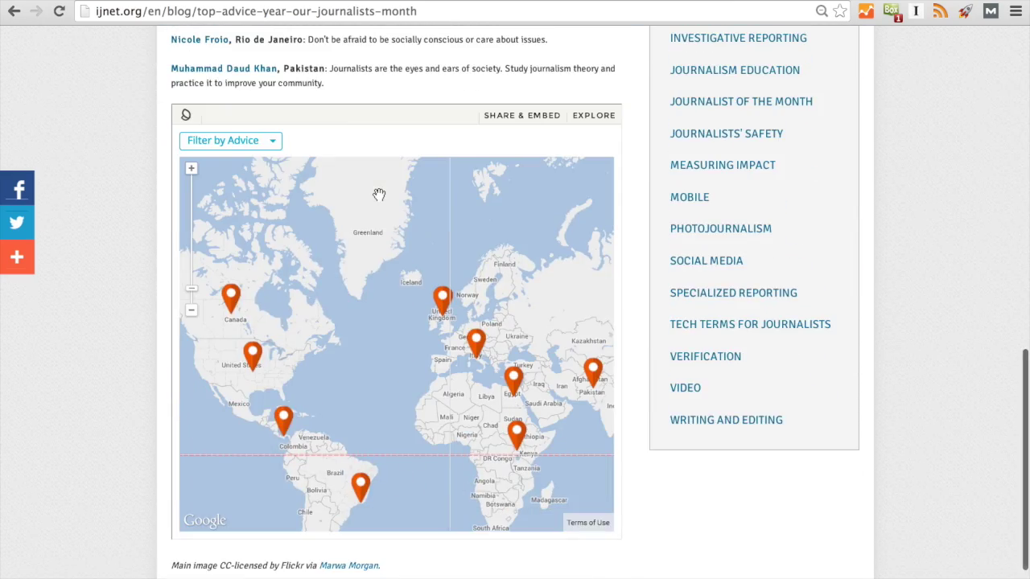
{"action": "scroll", "coordinate": [379, 195], "scroll_direction": "down", "scroll_amount": 1}
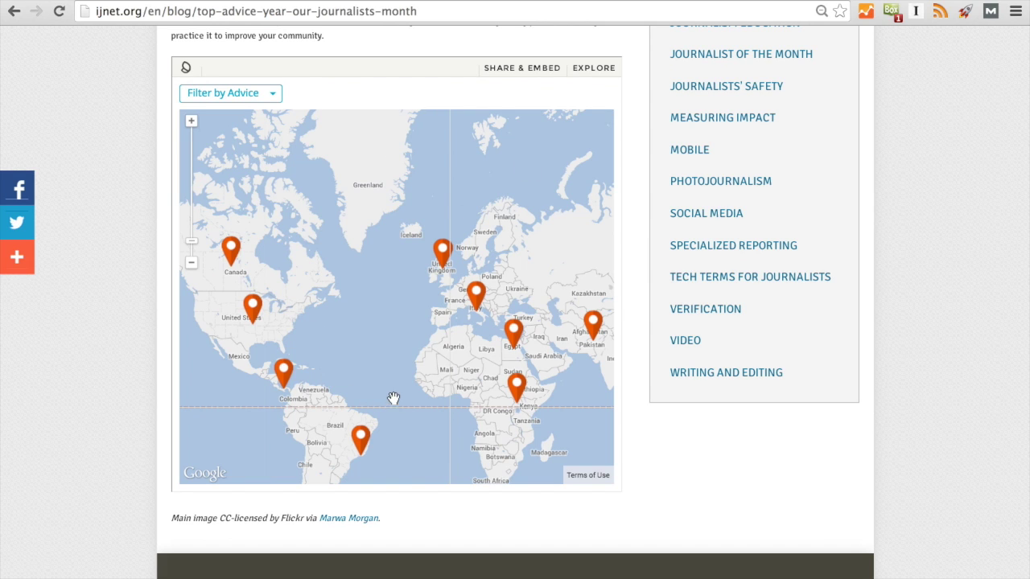
{"action": "left_click_drag", "start_coordinate": [395, 400], "coordinate": [368, 322]}
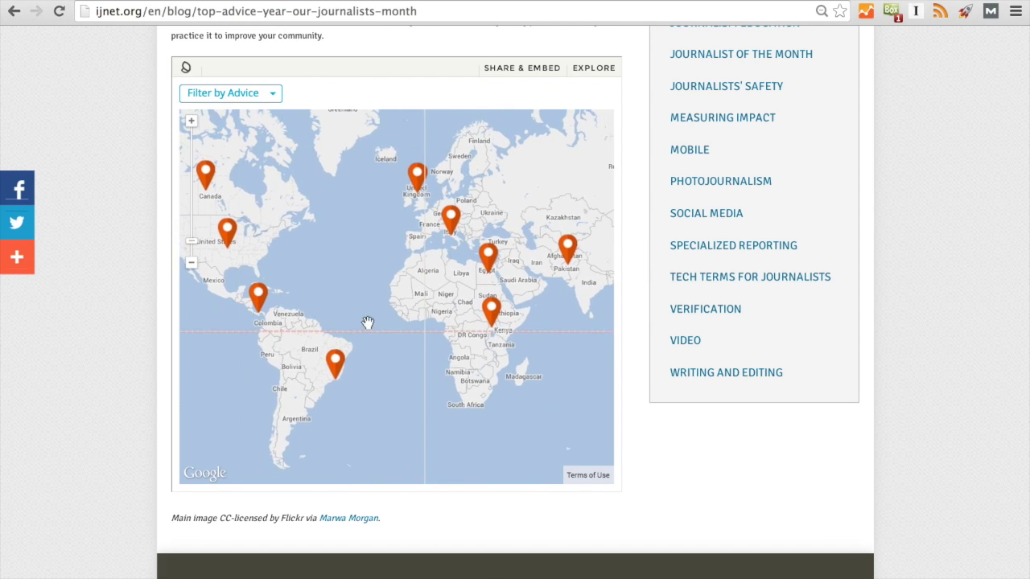
{"action": "left_click", "coordinate": [489, 256]}
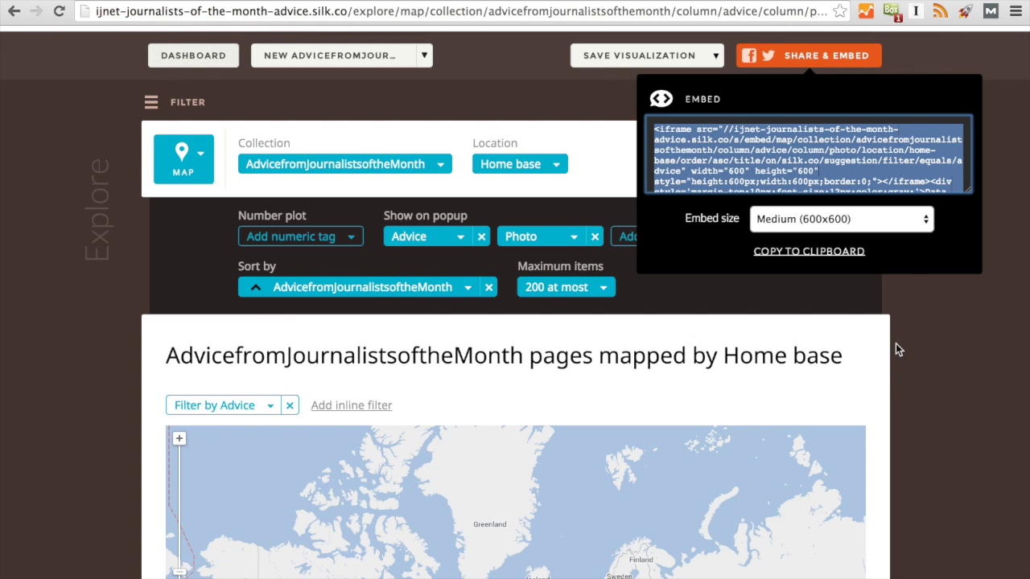
Close the embed panel and save the map visualization To the Home Page.
{"action": "left_click", "coordinate": [940, 346]}
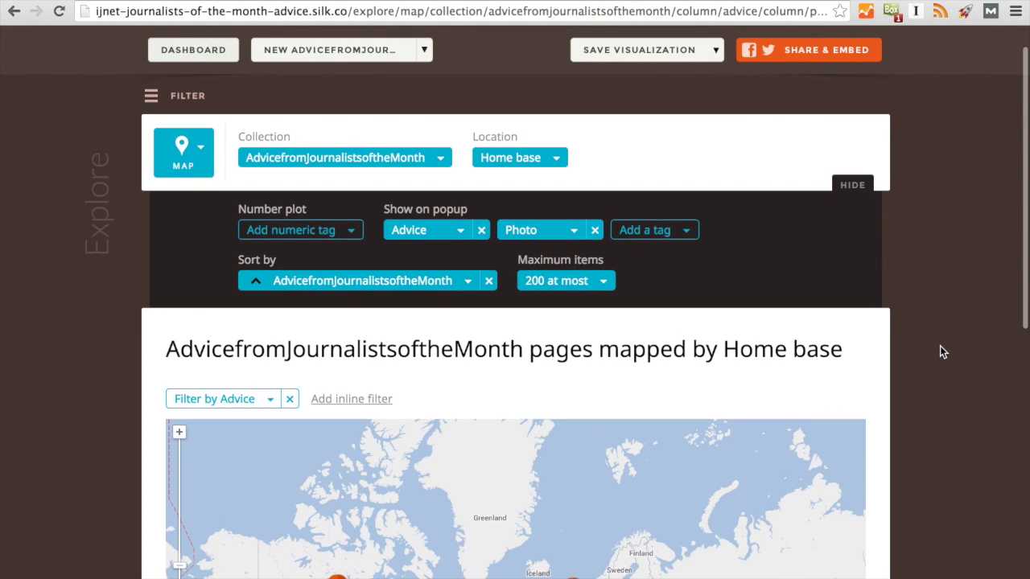
{"action": "left_click", "coordinate": [707, 50]}
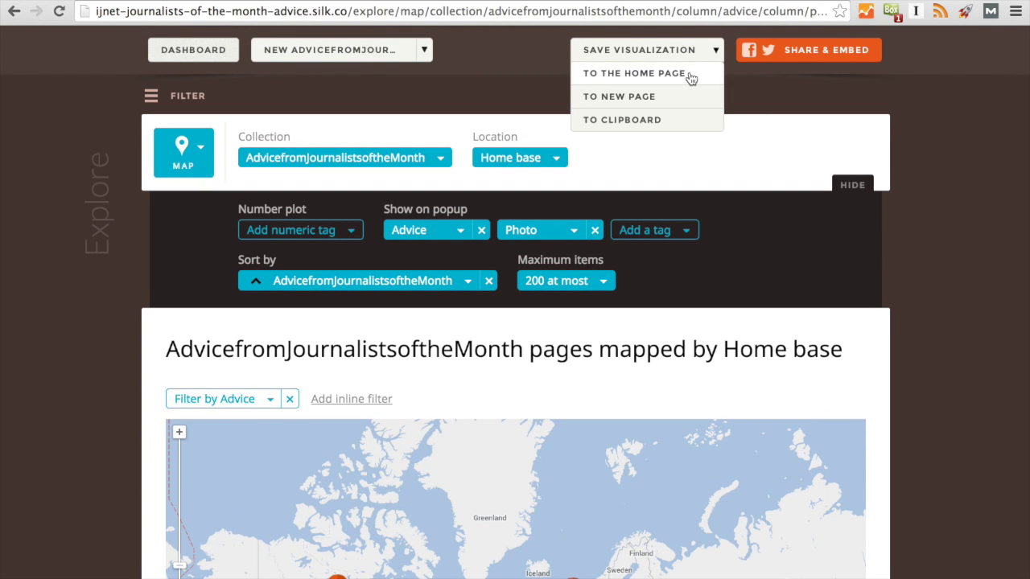
{"action": "left_click", "coordinate": [689, 74]}
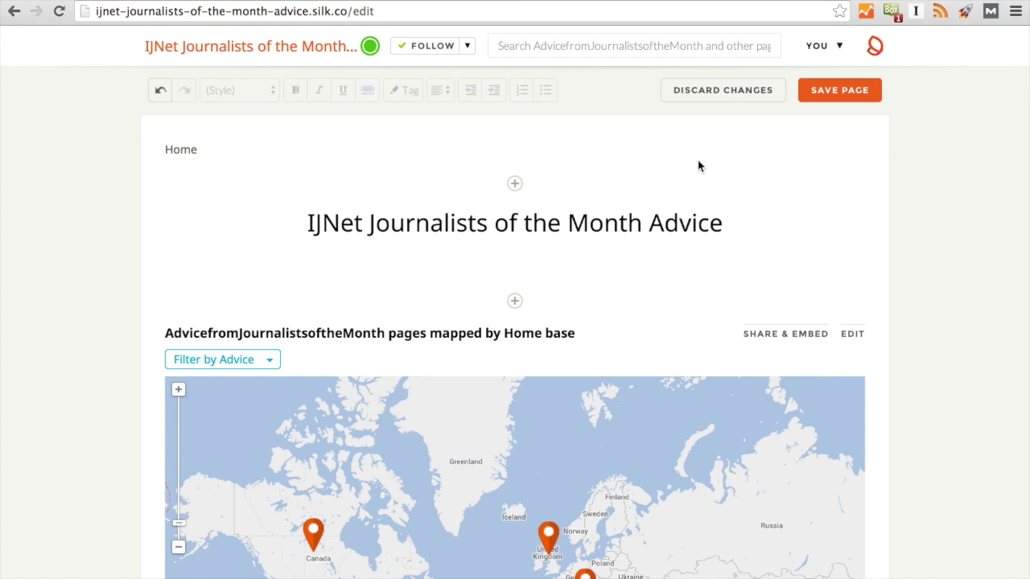
Scroll the home page editor and bring up the + insert menu.
{"action": "scroll", "coordinate": [697, 166], "scroll_direction": "down", "scroll_amount": 1}
{"action": "scroll", "coordinate": [697, 165], "scroll_direction": "down", "scroll_amount": 3}
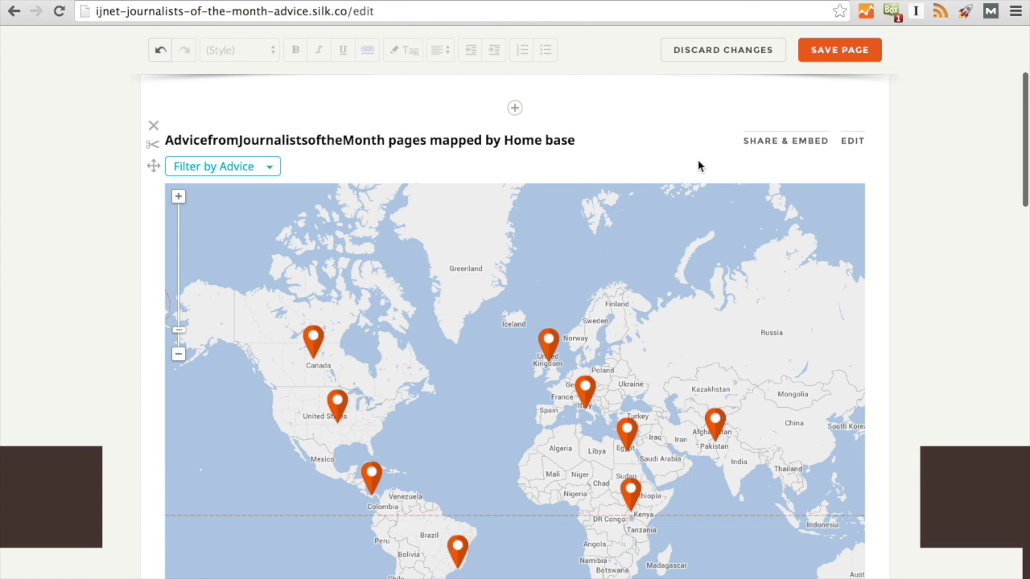
{"action": "scroll", "coordinate": [698, 165], "scroll_direction": "up", "scroll_amount": 1}
{"action": "left_click", "coordinate": [516, 175]}
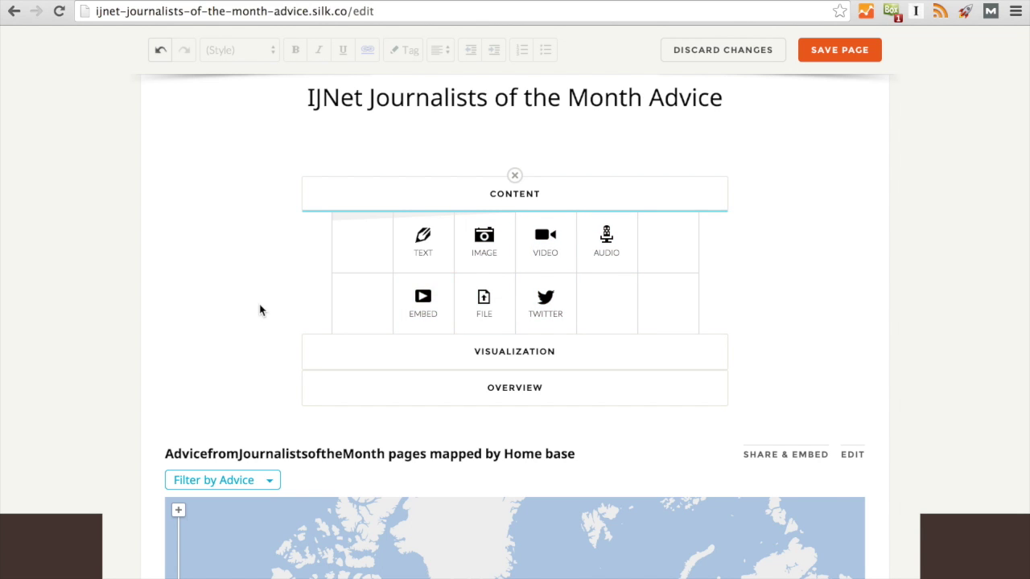
{"action": "scroll", "coordinate": [160, 260], "scroll_direction": "down", "scroll_amount": 12}
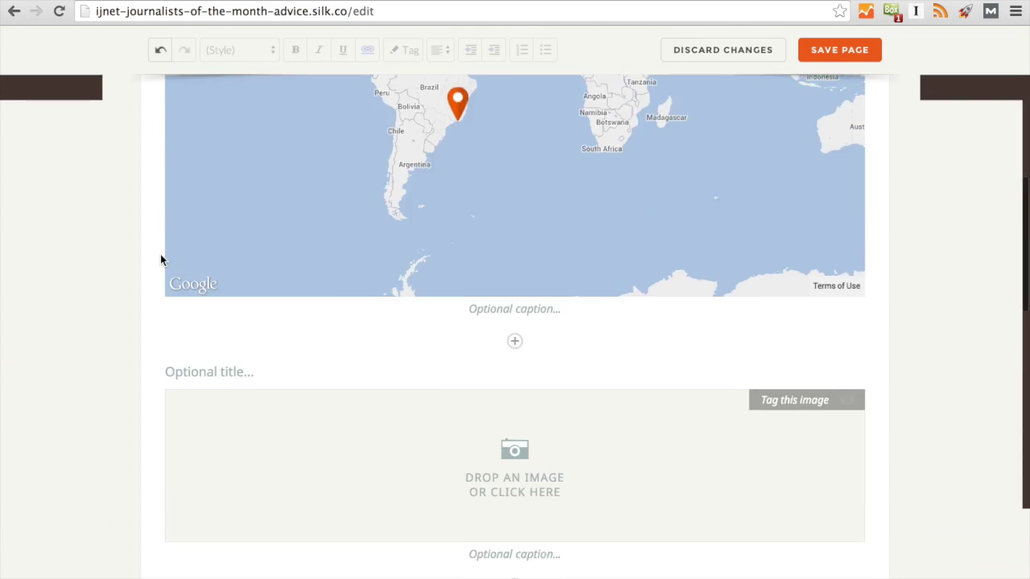
{"action": "scroll", "coordinate": [357, 374], "scroll_direction": "up", "scroll_amount": 6}
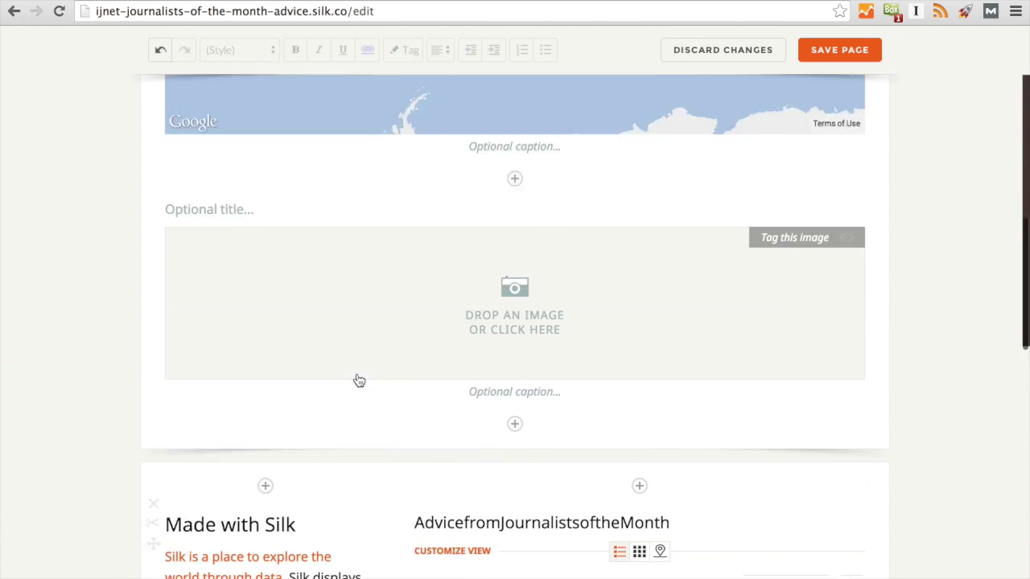
{"action": "scroll", "coordinate": [356, 374], "scroll_direction": "up", "scroll_amount": 2}
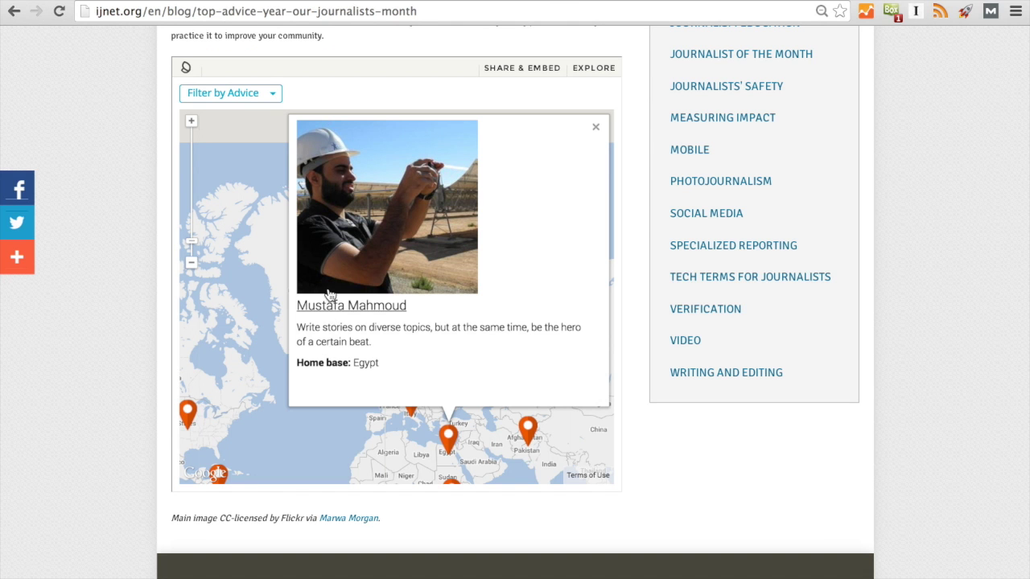
Close the journalist popup on the embedded map and pan to show Africa and South America.
{"action": "left_click", "coordinate": [596, 126]}
{"action": "left_click_drag", "start_coordinate": [349, 266], "coordinate": [416, 154]}
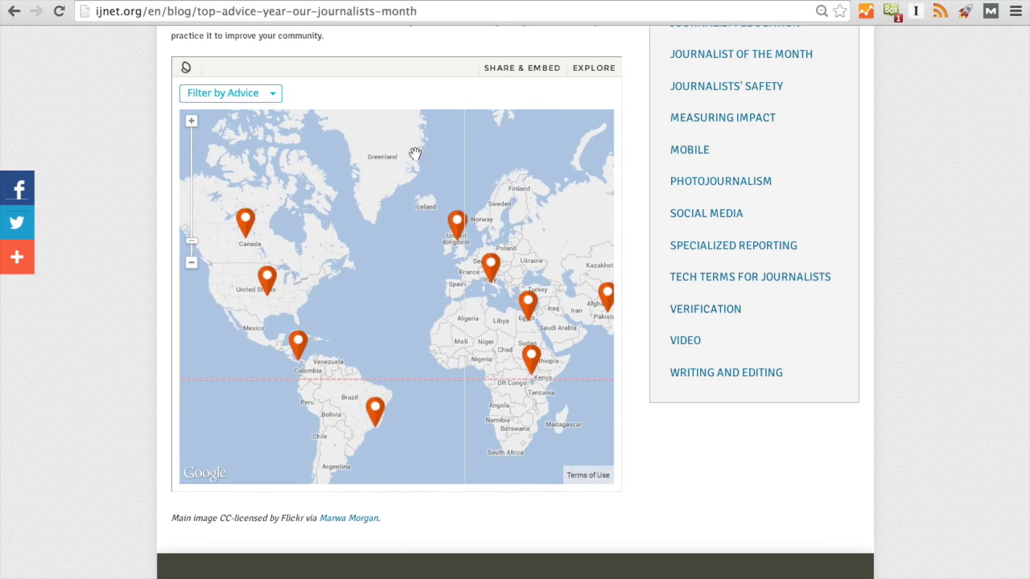
{"action": "left_click_drag", "start_coordinate": [536, 192], "coordinate": [487, 174]}
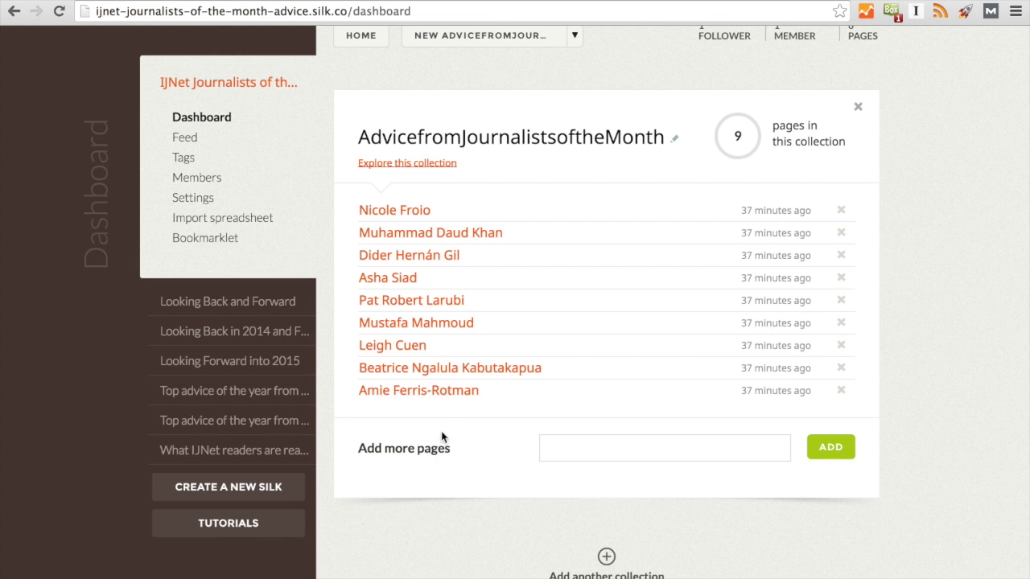
Add a page named with the pasted journalist's name to the collection and open it.
{"action": "left_click", "coordinate": [570, 455]}
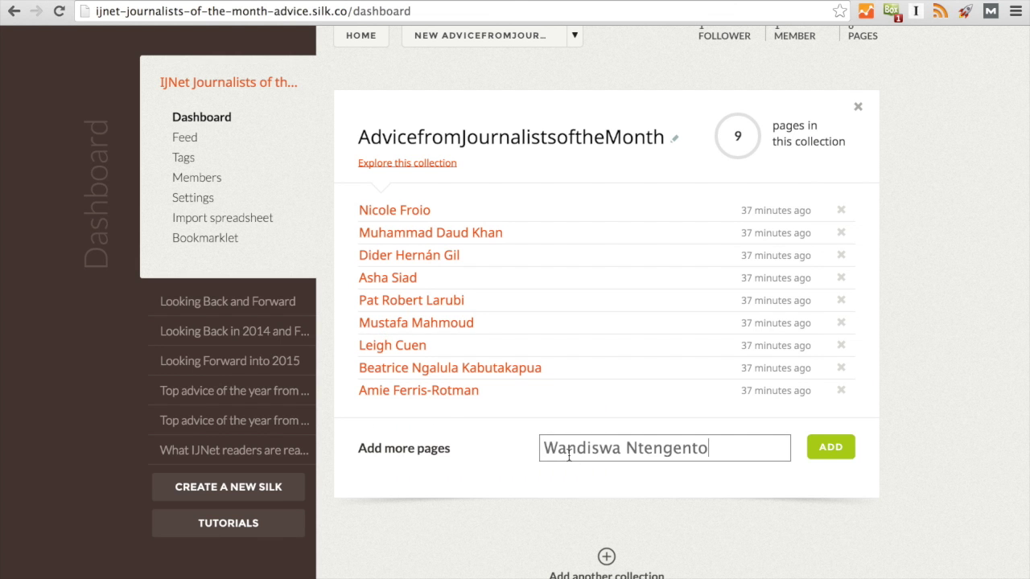
{"action": "left_click", "coordinate": [834, 452]}
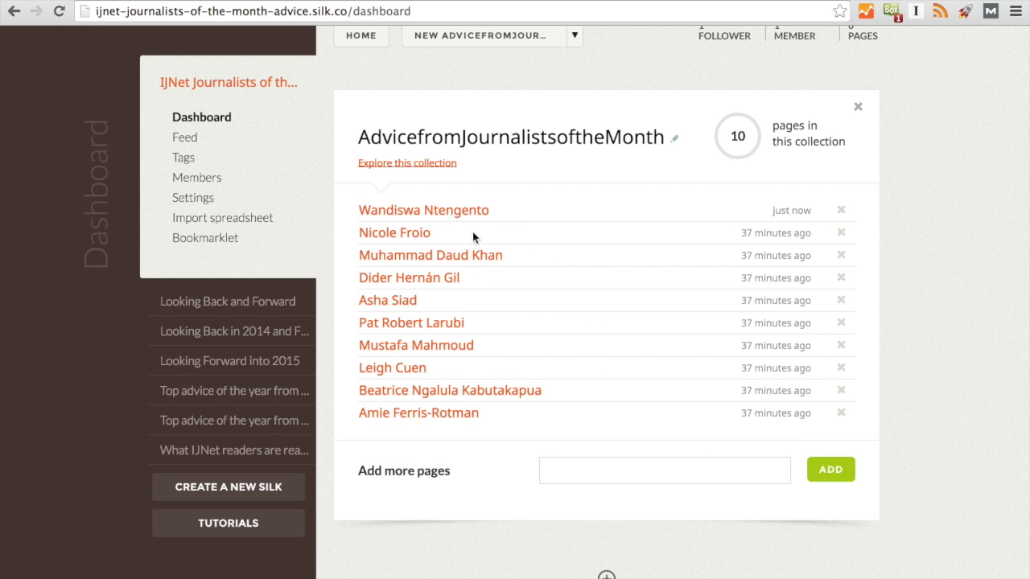
{"action": "left_click", "coordinate": [439, 211]}
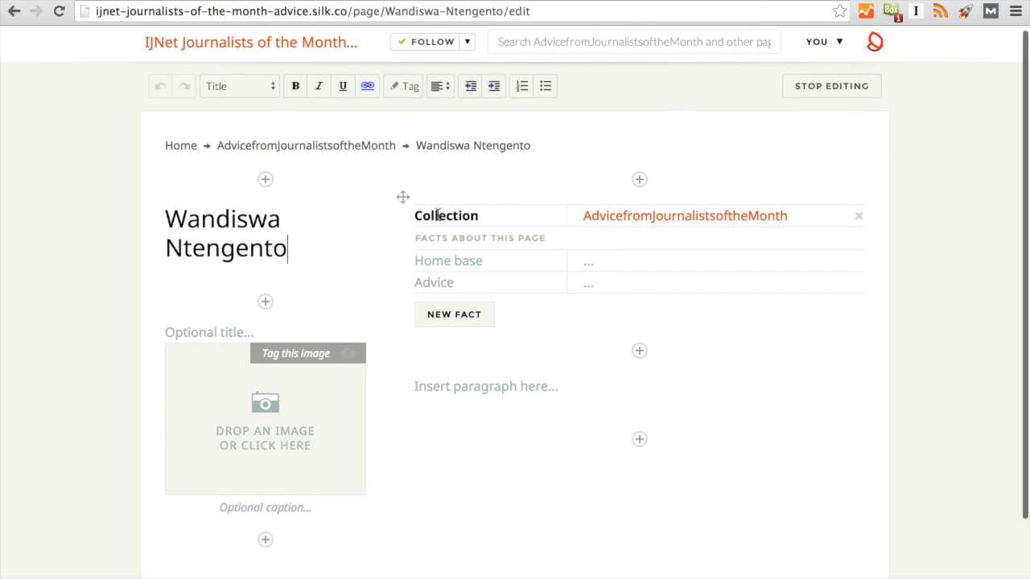
Upload the journalist's headshot into the new page's image block.
{"action": "scroll", "coordinate": [385, 282], "scroll_direction": "down", "scroll_amount": 1}
{"action": "scroll", "coordinate": [372, 379], "scroll_direction": "down", "scroll_amount": 2}
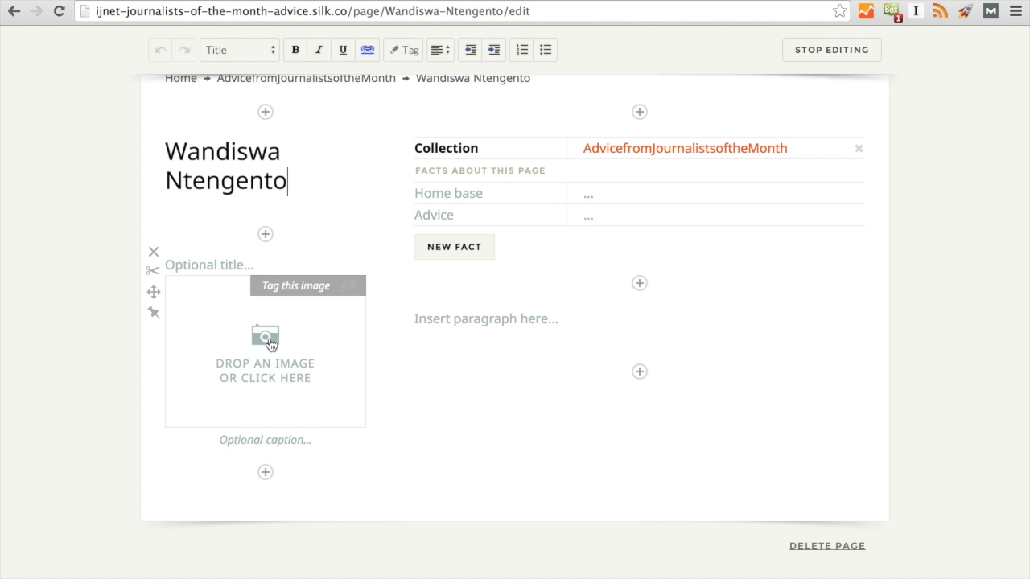
{"action": "left_click", "coordinate": [270, 344]}
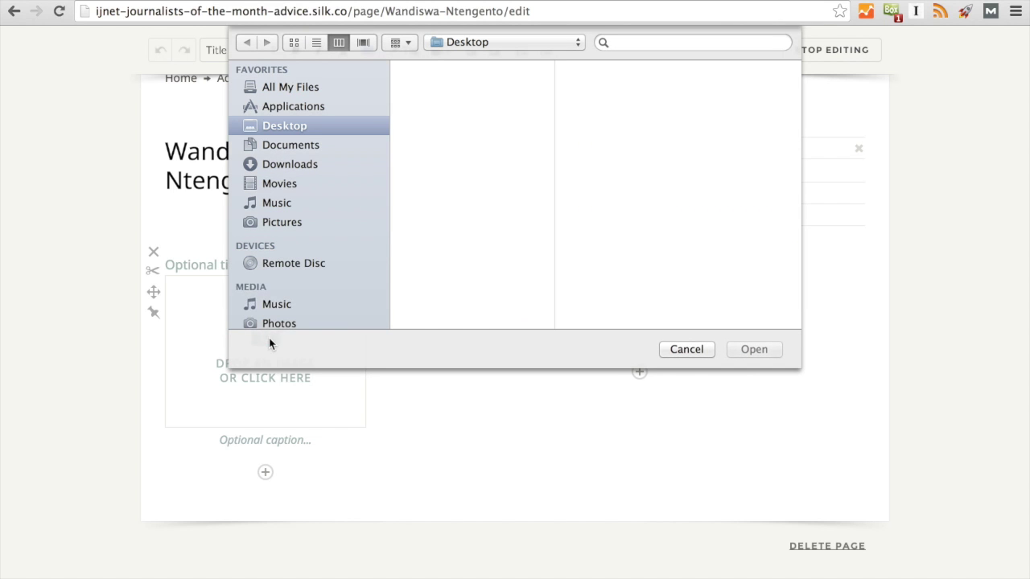
{"action": "left_click", "coordinate": [448, 112]}
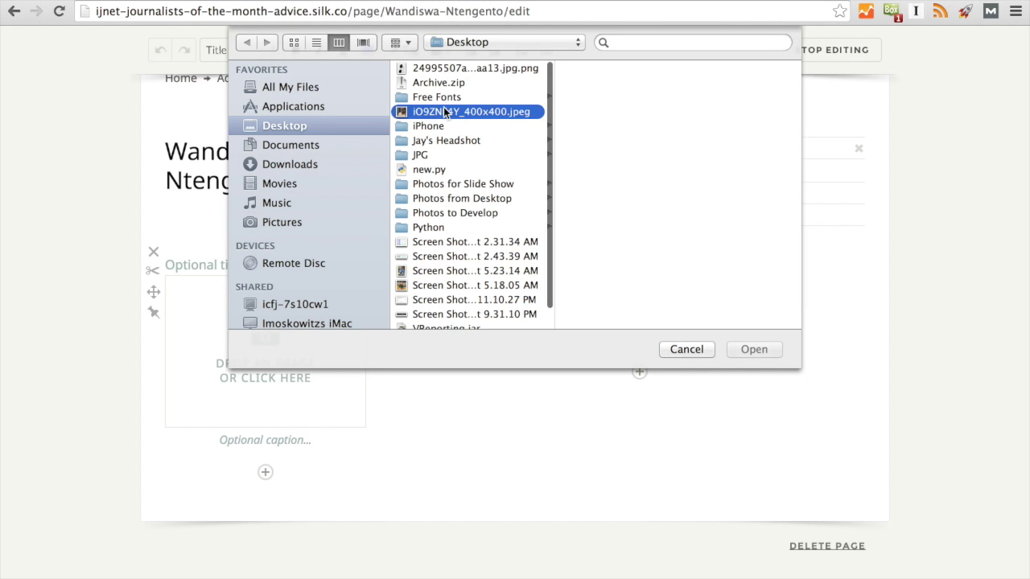
{"action": "left_click", "coordinate": [752, 349]}
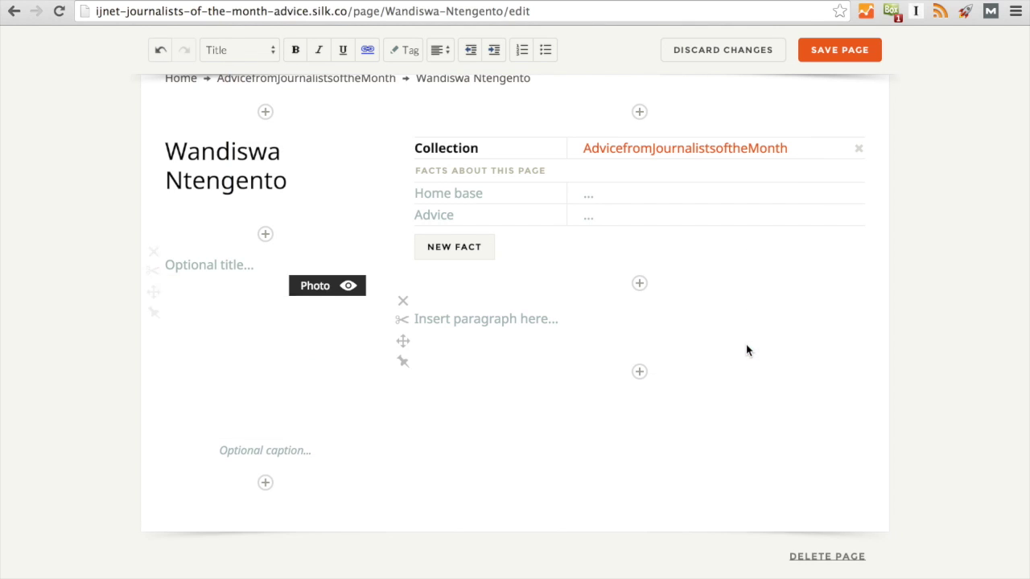
Set Home base to South Africa and paste her advice quote into Advice.
{"action": "left_click", "coordinate": [603, 191]}
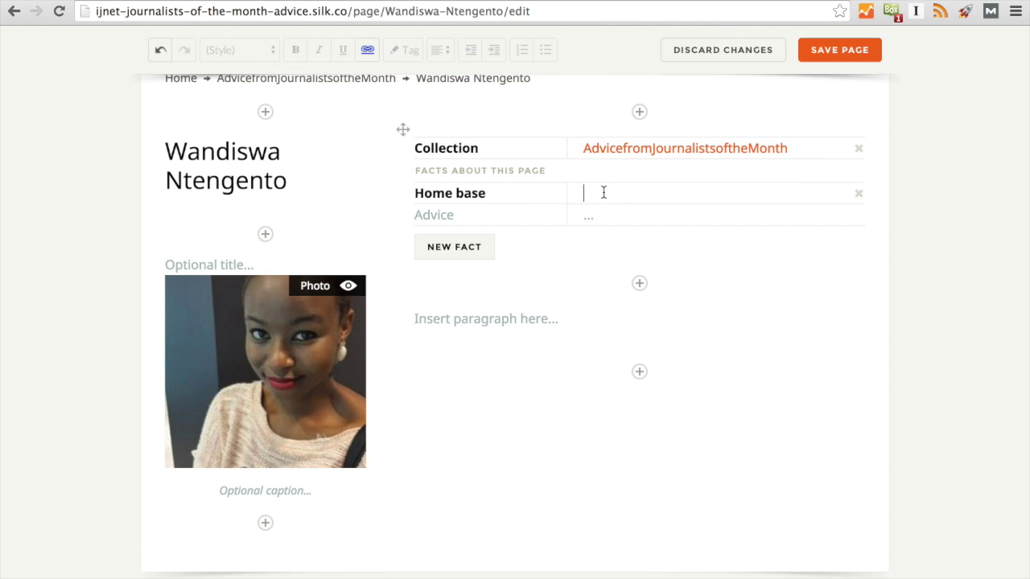
{"action": "type", "text": "South Africa"}
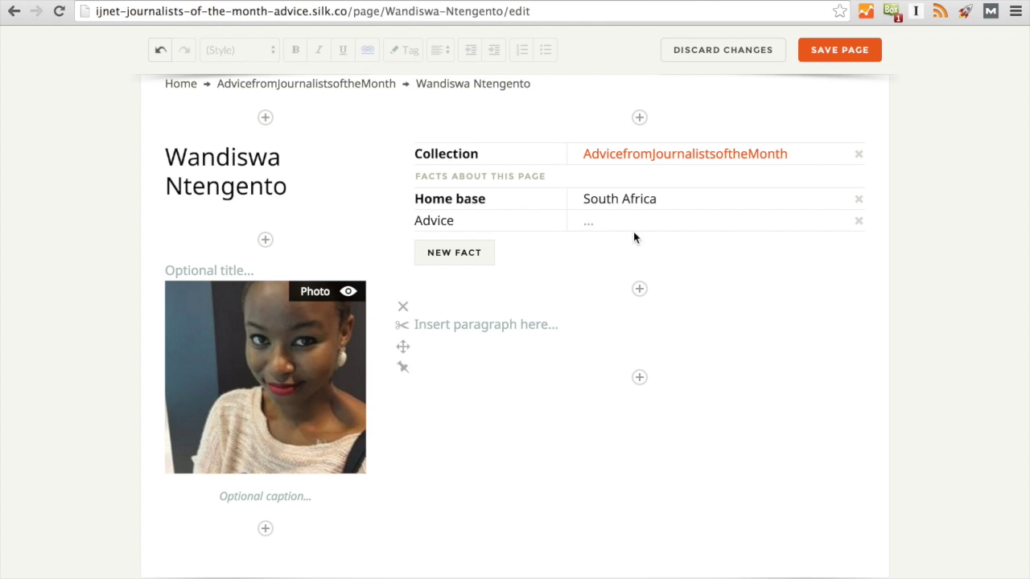
{"action": "left_click", "coordinate": [633, 226]}
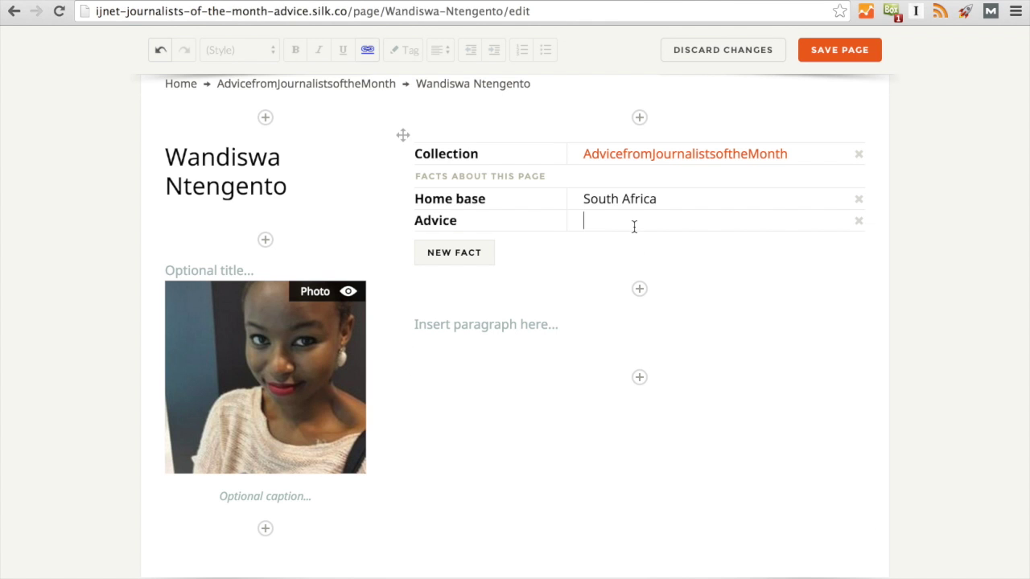
{"action": "type", "text": "Our field is changing therefore we have to change with the times too. I would advise young journalists to get as much experience as possible while studying, even if it does not pay."}
{"action": "scroll", "coordinate": [554, 355], "scroll_direction": "down", "scroll_amount": 2}
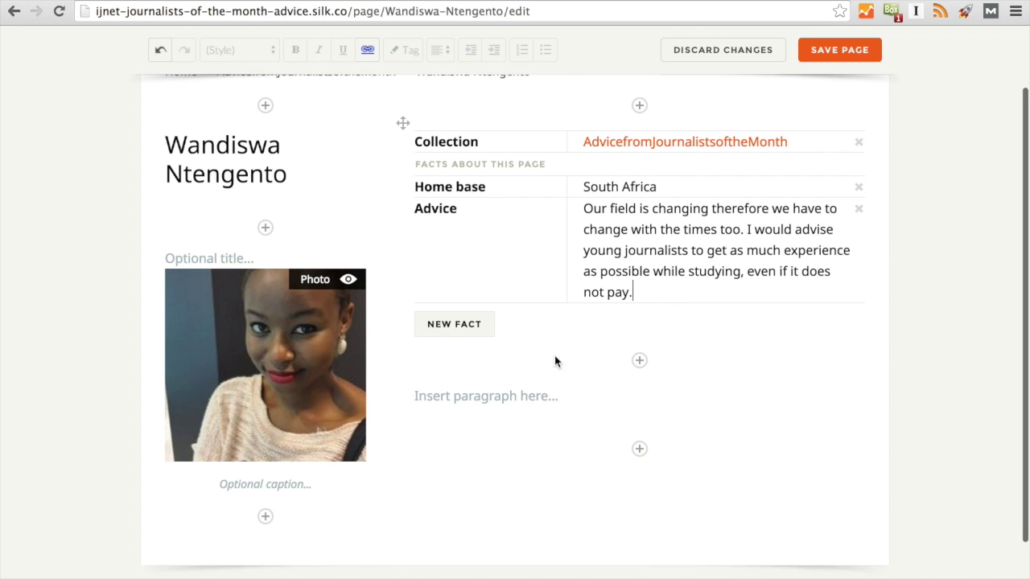
Insert a Content > Twitter block below the journalist's facts.
{"action": "left_click", "coordinate": [636, 336]}
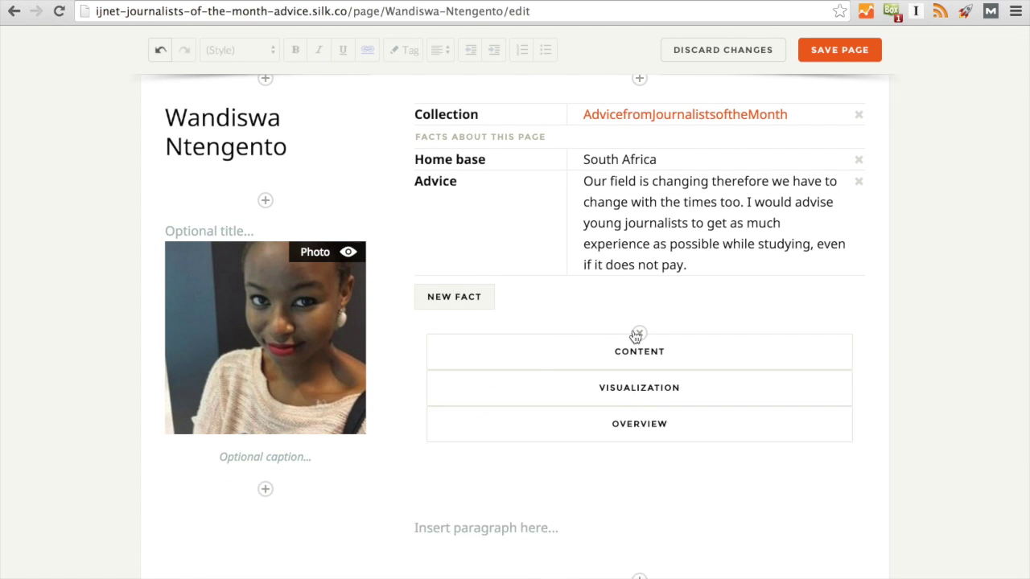
{"action": "left_click", "coordinate": [624, 338]}
{"action": "scroll", "coordinate": [646, 375], "scroll_direction": "down", "scroll_amount": 2}
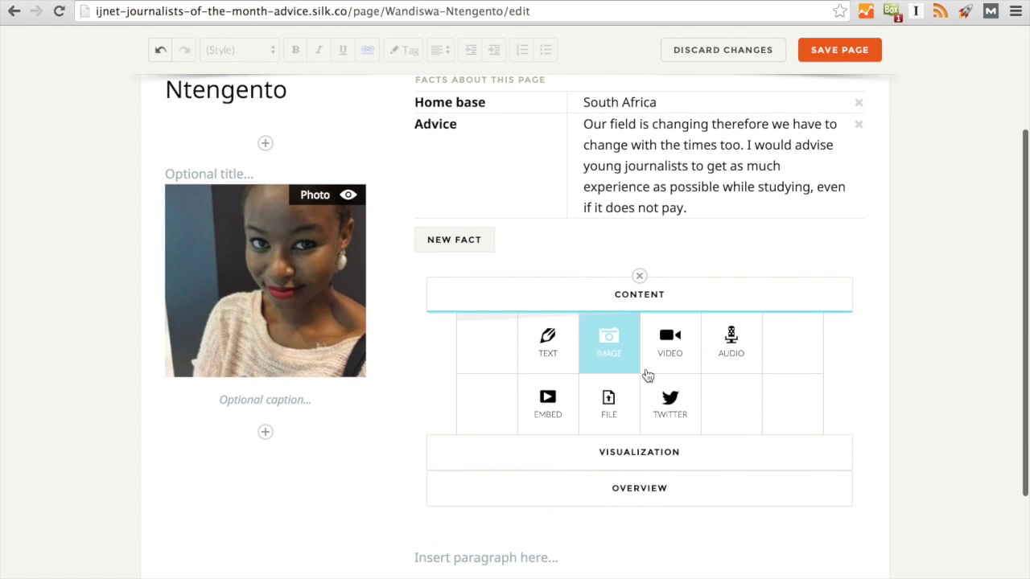
{"action": "left_click", "coordinate": [674, 418]}
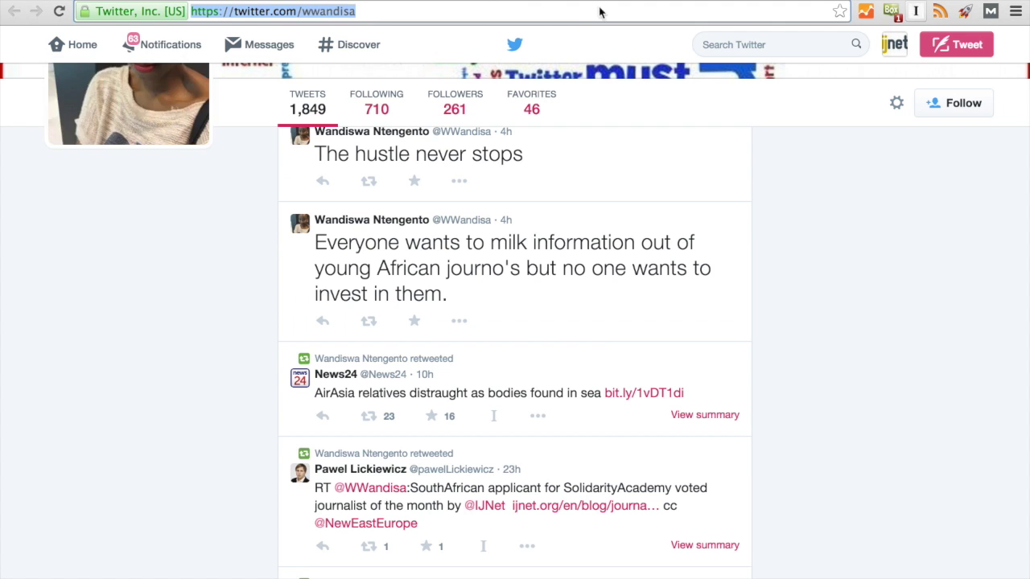
Fill the block with the handle copied from her Twitter profile URL, add the feed, and save the page.
{"action": "key", "text": "ctrl+Tab"}
{"action": "left_click", "coordinate": [361, 14]}
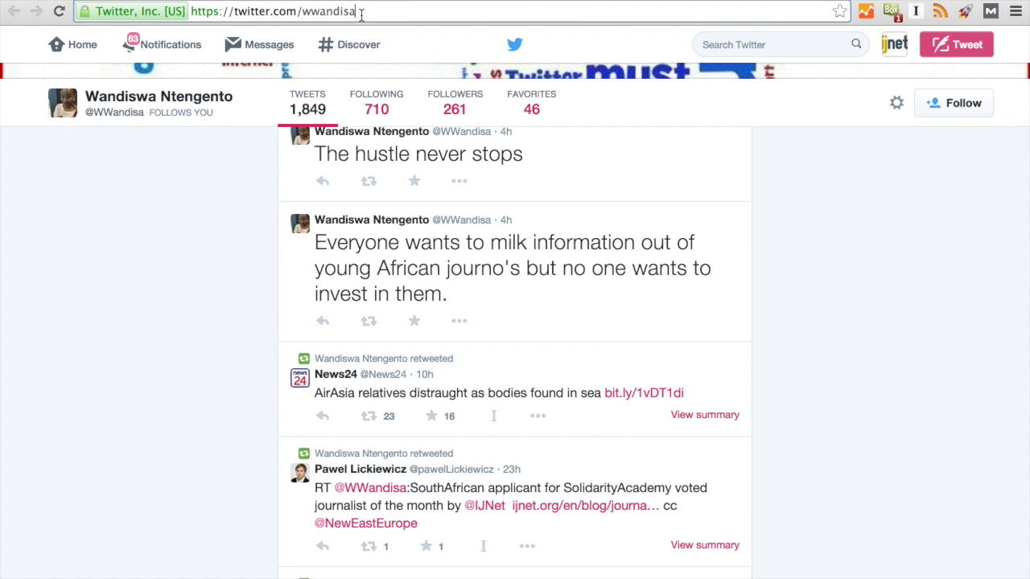
{"action": "double_click", "coordinate": [321, 13]}
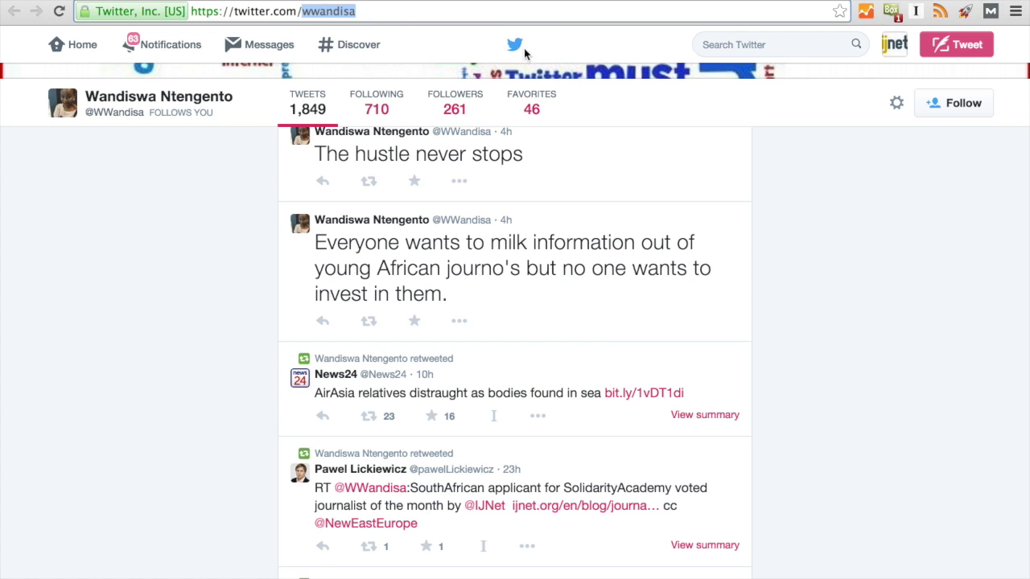
{"action": "key", "text": "ctrl+c"}
{"action": "key", "text": "ctrl+shift+Tab"}
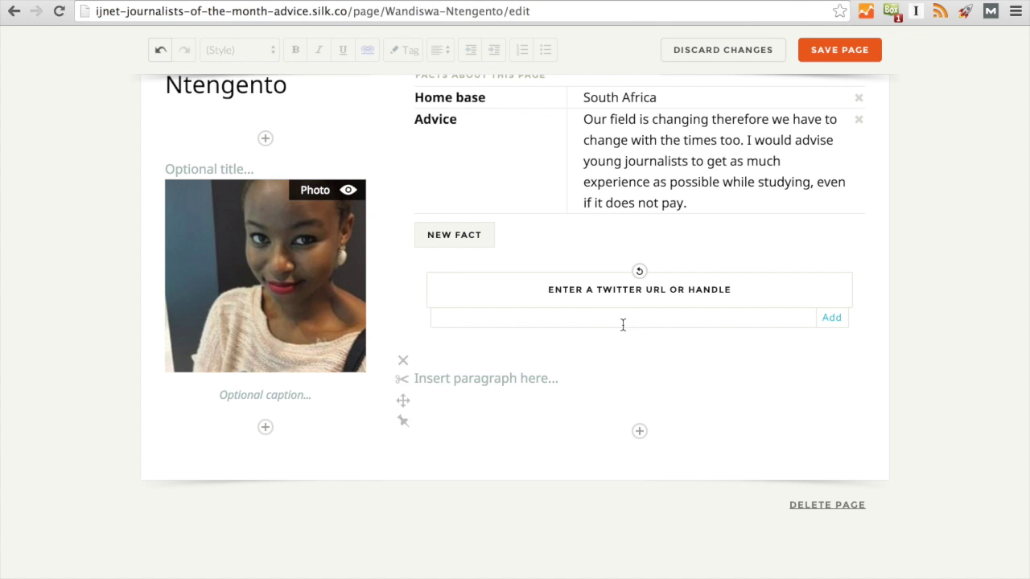
{"action": "left_click", "coordinate": [621, 322]}
{"action": "key", "text": "ctrl+v"}
{"action": "left_click", "coordinate": [825, 320]}
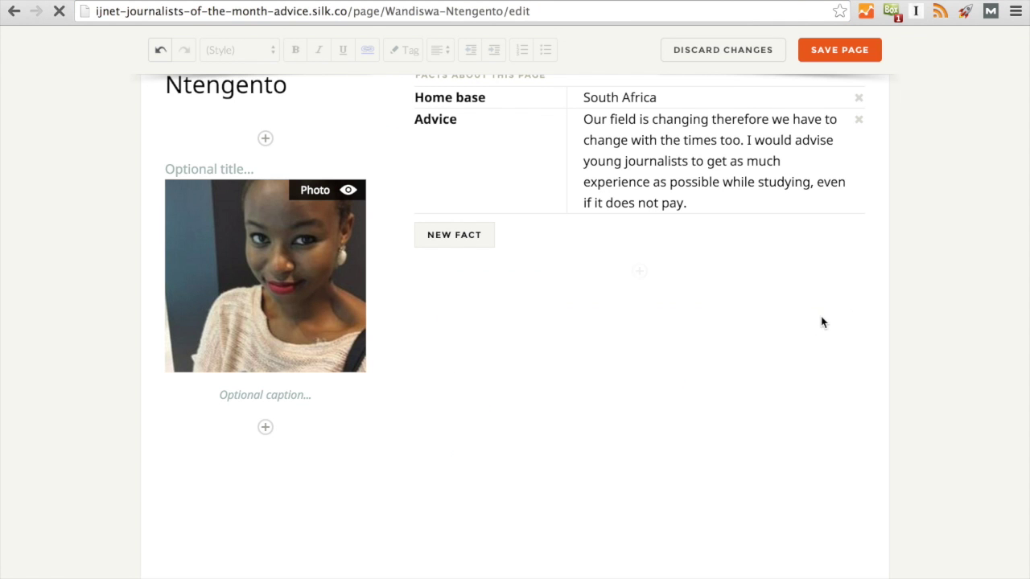
{"action": "scroll", "coordinate": [732, 443], "scroll_direction": "down", "scroll_amount": 10}
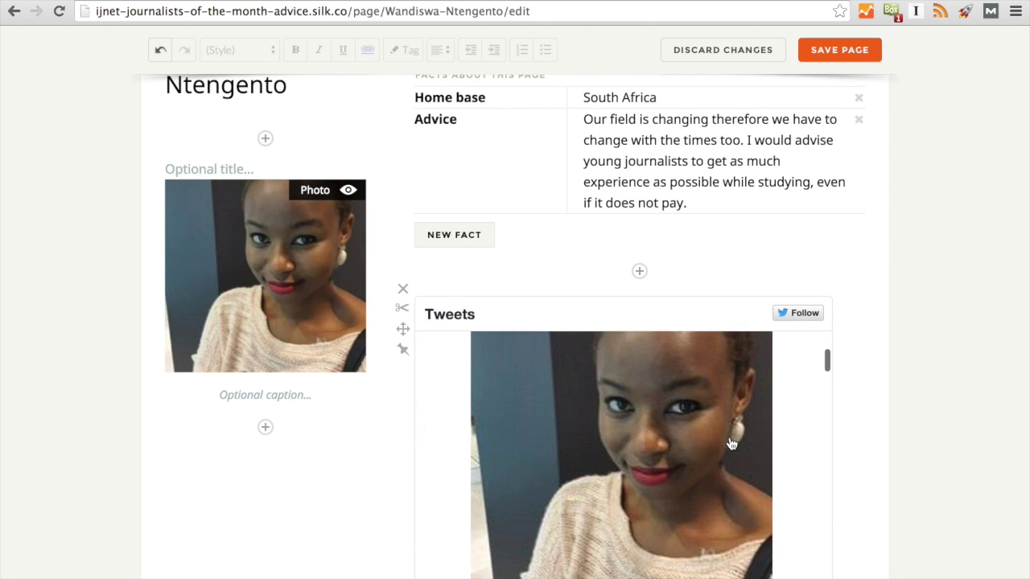
{"action": "scroll", "coordinate": [731, 445], "scroll_direction": "up", "scroll_amount": 10}
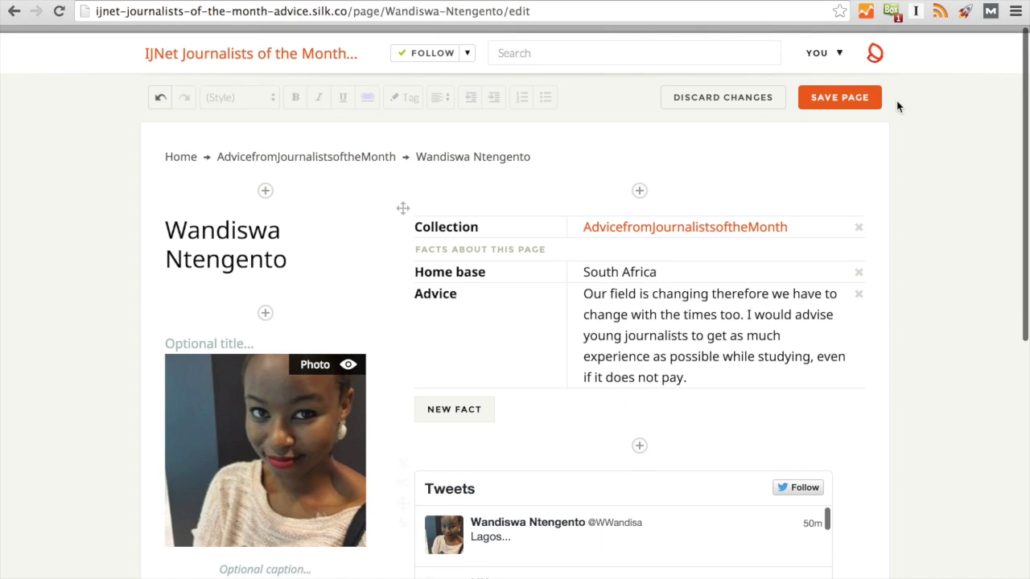
{"action": "left_click", "coordinate": [839, 90]}
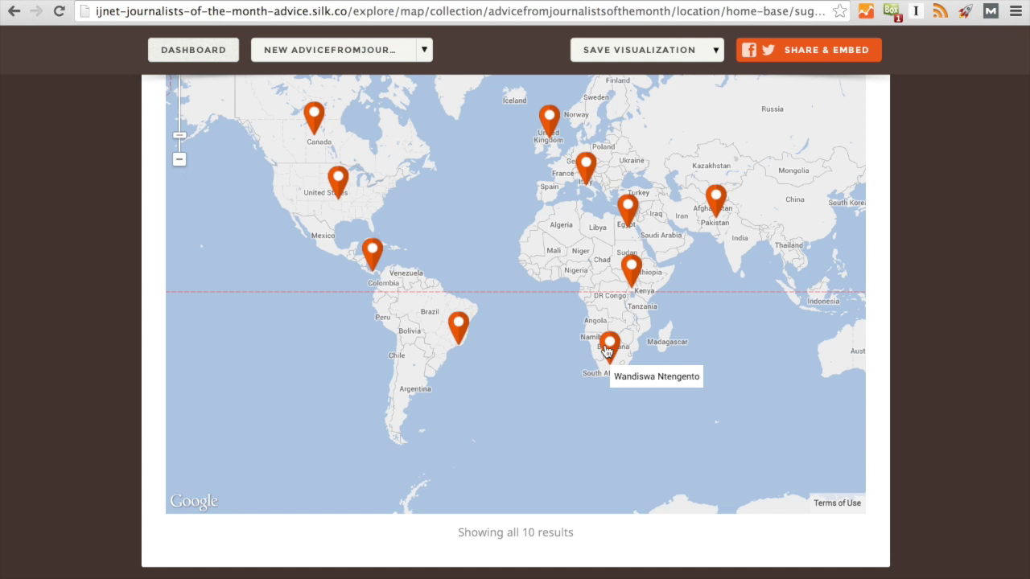
Pan and zoom the journalist advice map to check all 10 pins, including South Africa.
{"action": "left_click_drag", "start_coordinate": [464, 209], "coordinate": [474, 367]}
{"action": "scroll", "coordinate": [991, 260], "scroll_direction": "up", "scroll_amount": 4}
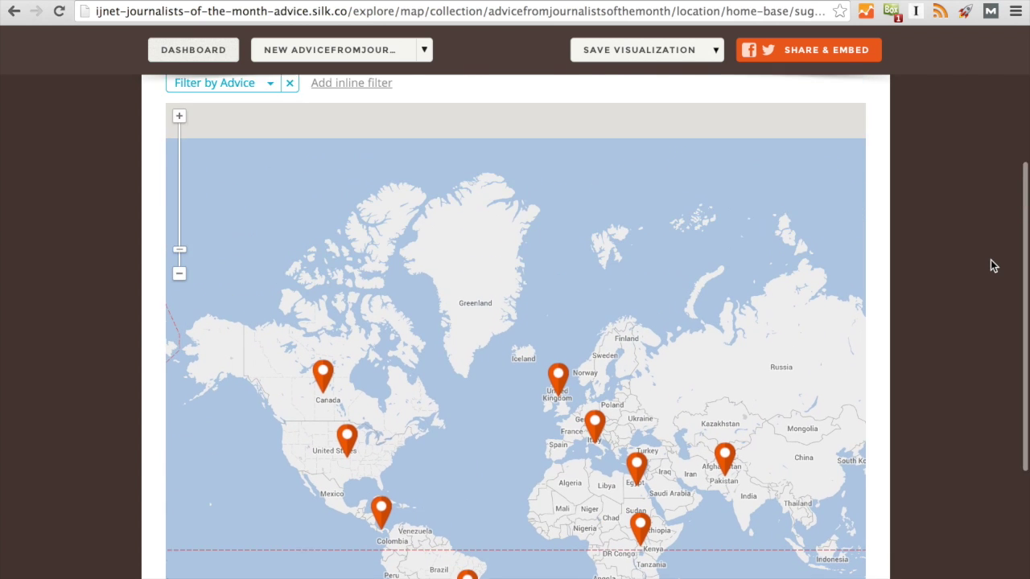